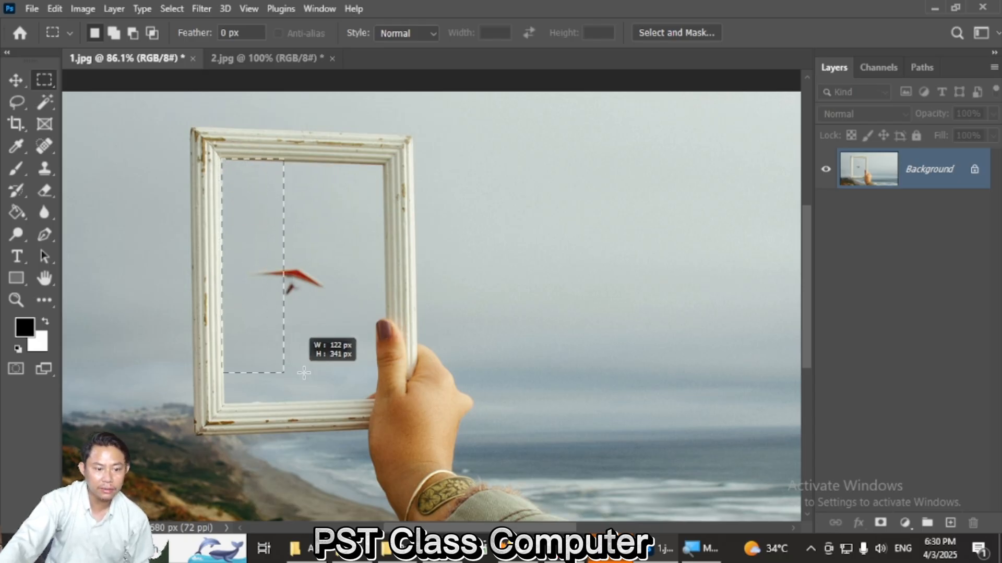
# Marquee-select the picture frame's opening in 1.jpg, replace it with a rectangle over the hand, and clear the selection
pyautogui.moveTo(380, 395); pyautogui.dragTo(387, 399)
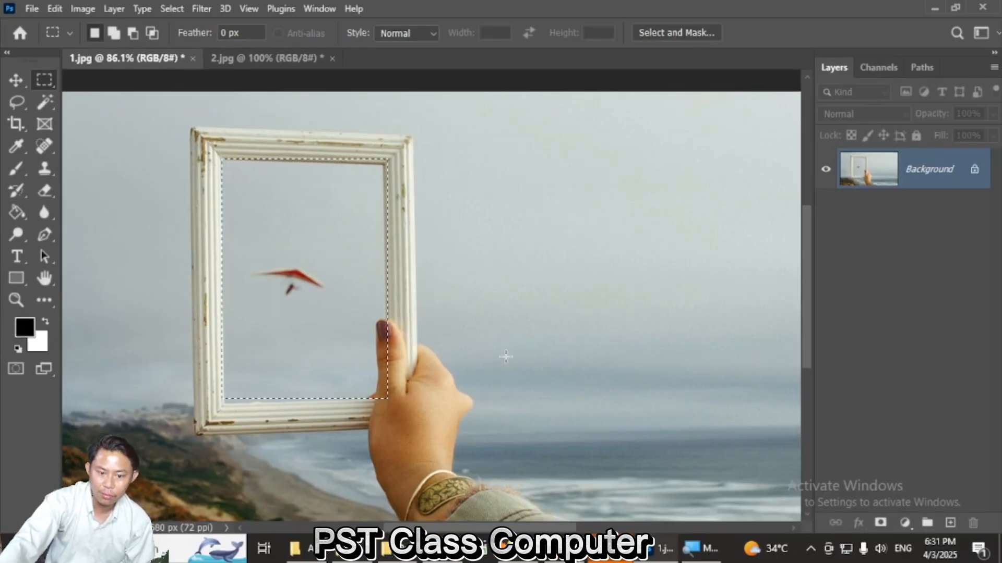
pyautogui.moveTo(403, 337); pyautogui.dragTo(562, 501)
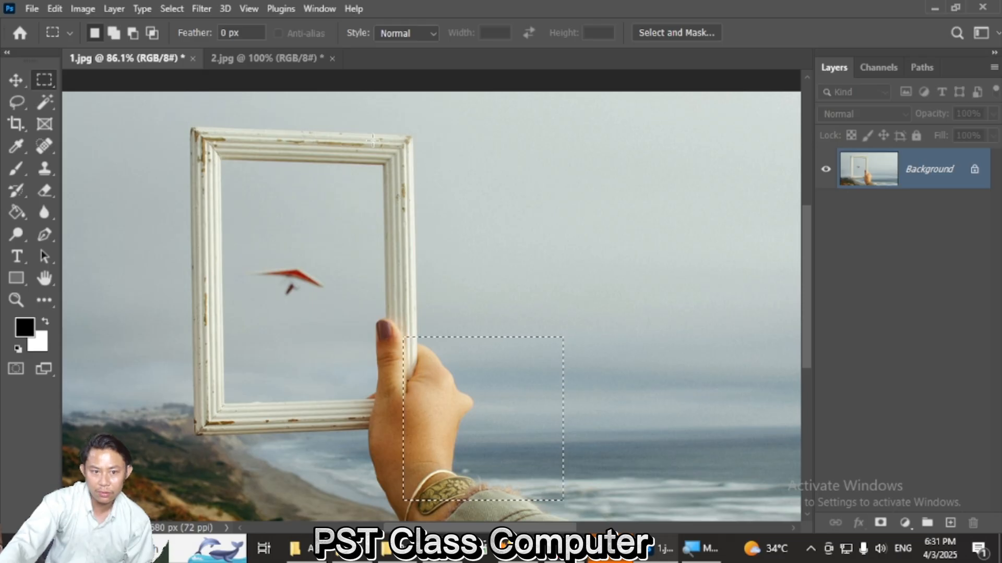
pyautogui.click(435, 349)
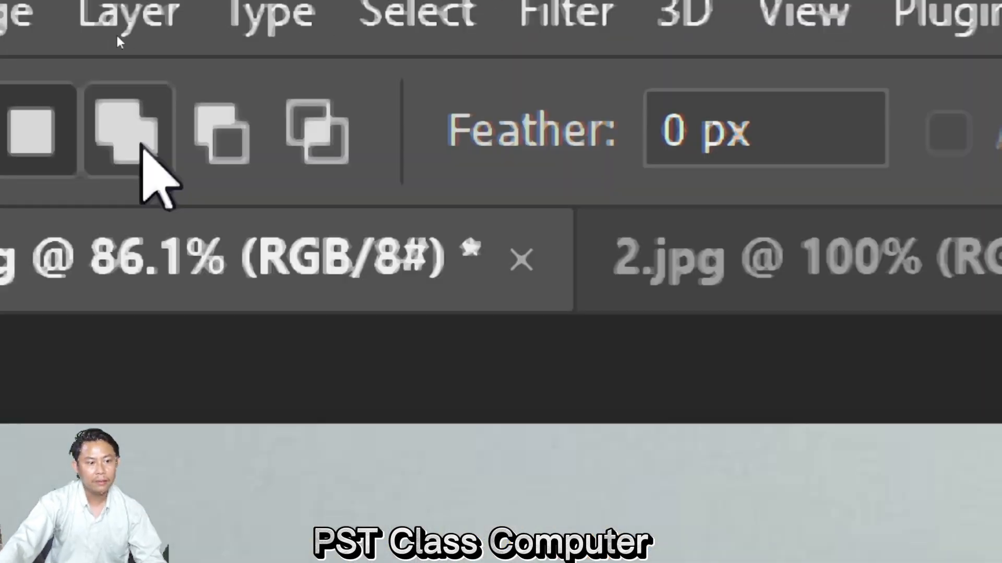
# With the marquee in add-to-selection mode, select the frame's upper corner above the hand, its opening, and four separate rectangles in the background
pyautogui.click(143, 145)
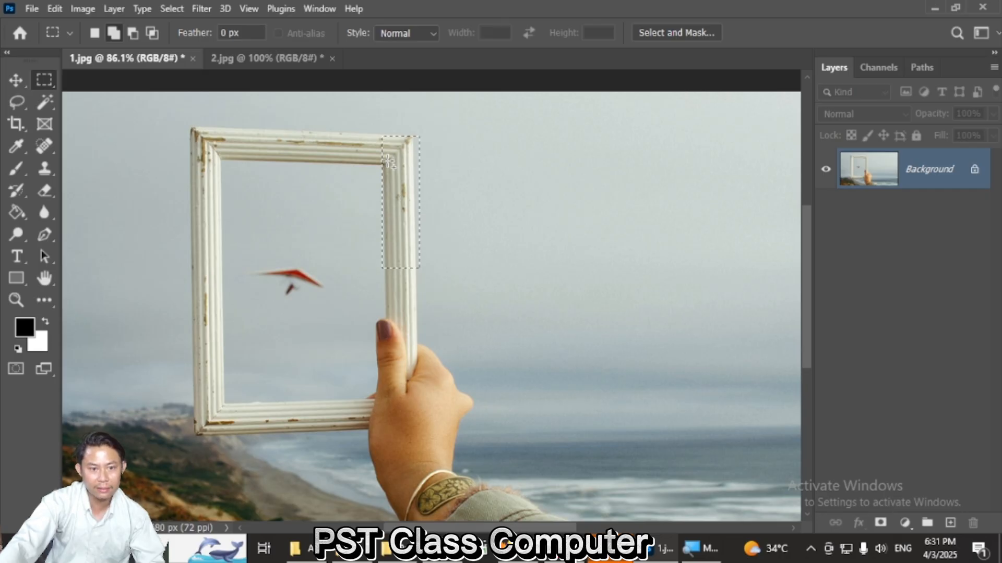
pyautogui.moveTo(319, 166); pyautogui.dragTo(223, 402)
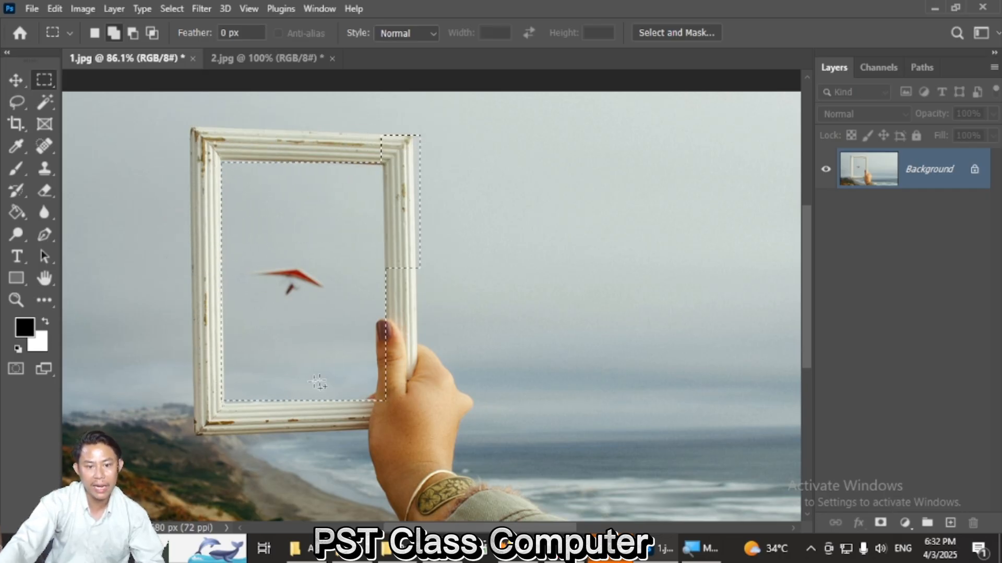
pyautogui.moveTo(583, 157); pyautogui.dragTo(696, 307)
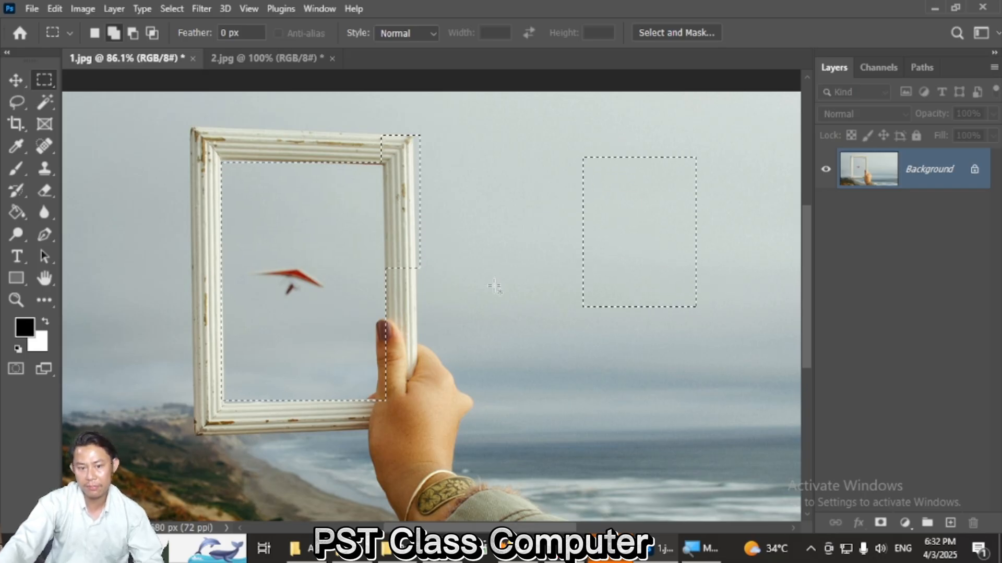
pyautogui.moveTo(483, 303); pyautogui.dragTo(558, 408)
pyautogui.moveTo(466, 180); pyautogui.dragTo(509, 238)
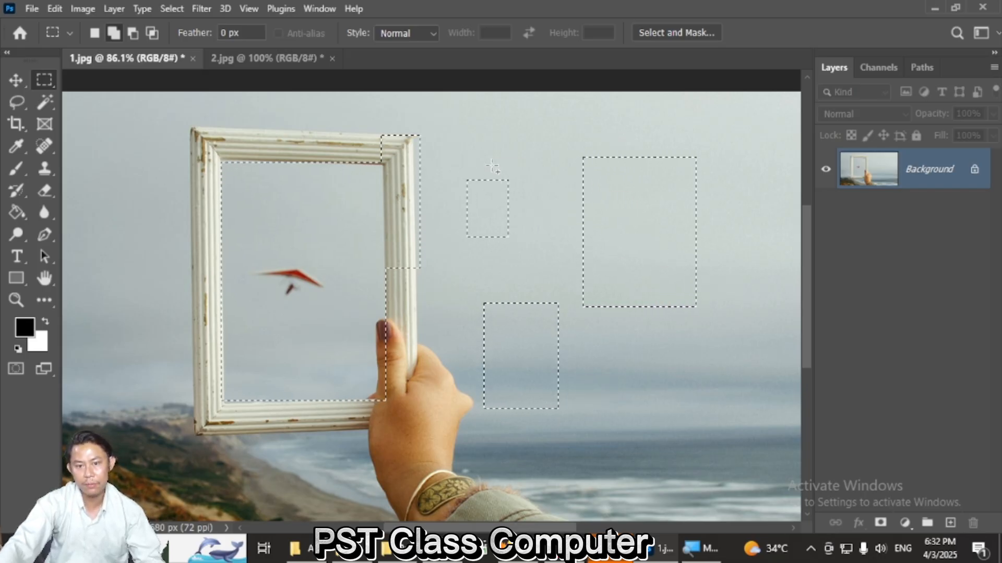
pyautogui.moveTo(488, 113); pyautogui.dragTo(525, 172)
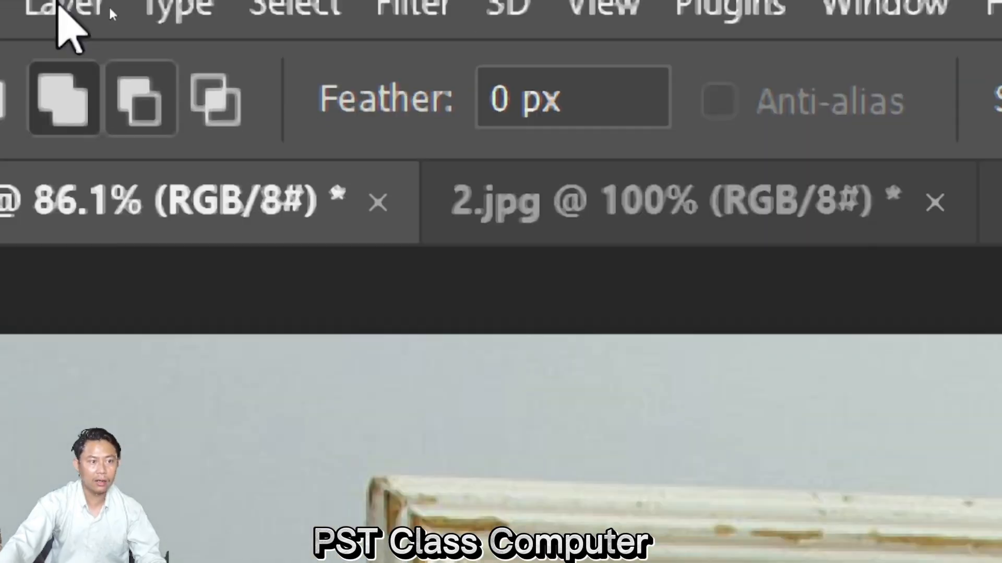
# Subtract the frame's corner and the two small upper sky rectangles from the selection, then intersect the remainder with a rectangle across the frame
pyautogui.click(210, 114)
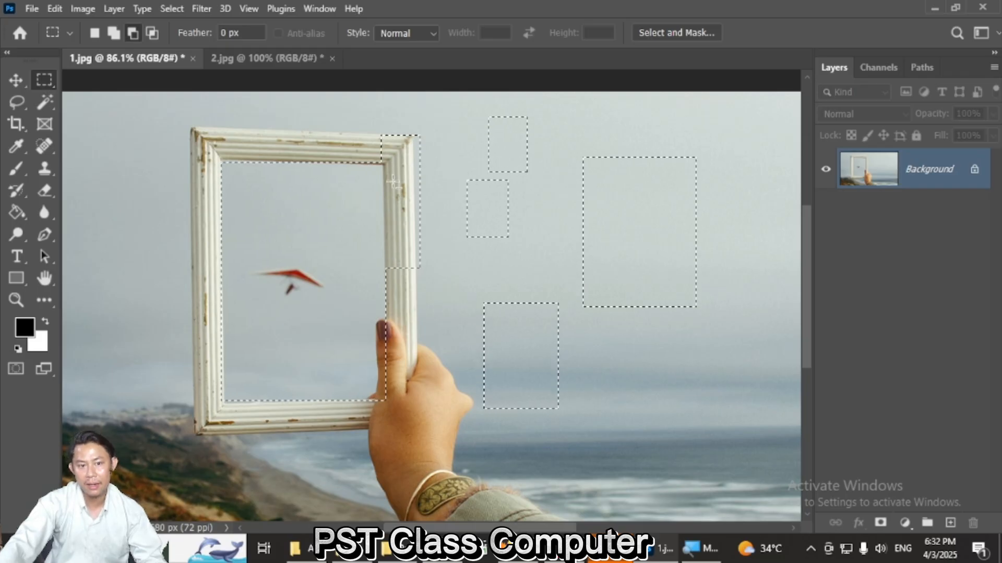
pyautogui.moveTo(381, 124); pyautogui.dragTo(438, 286)
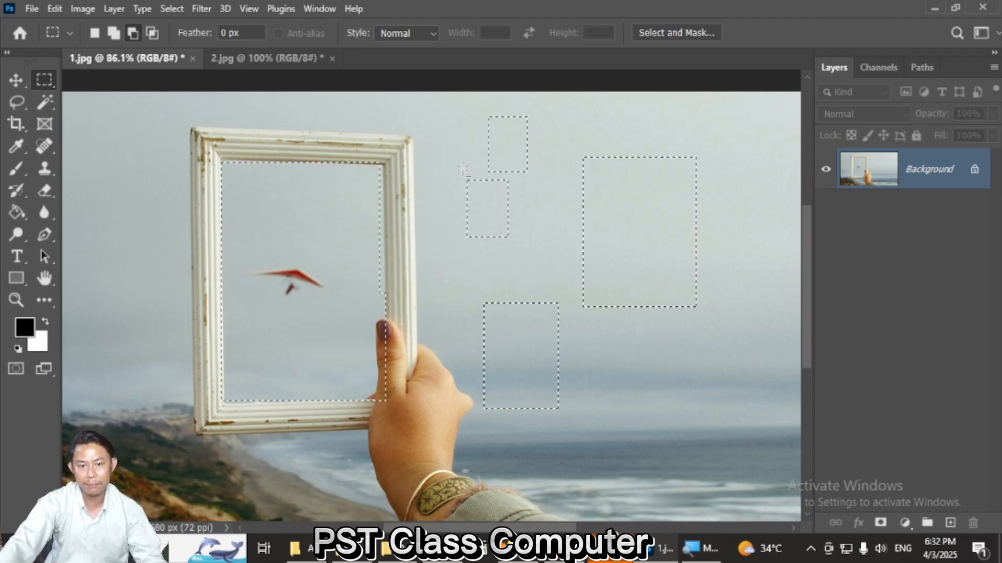
pyautogui.moveTo(450, 107); pyautogui.dragTo(543, 273)
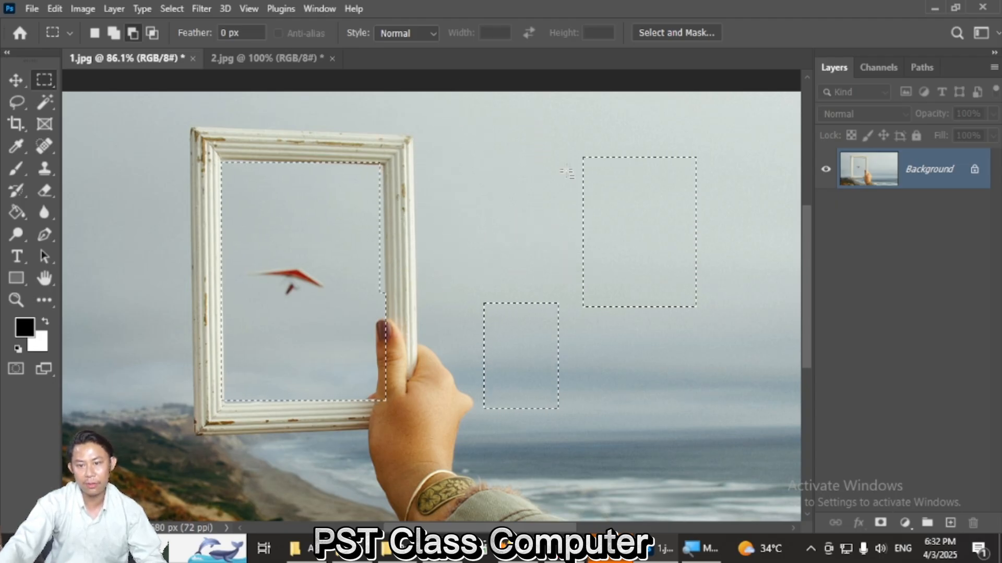
pyautogui.click(152, 33)
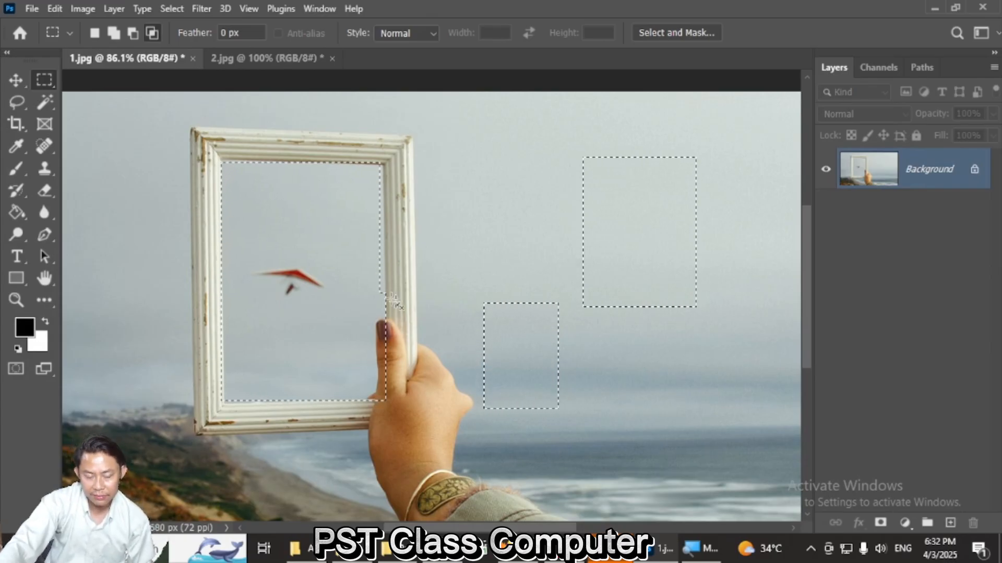
pyautogui.moveTo(199, 208); pyautogui.dragTo(399, 353)
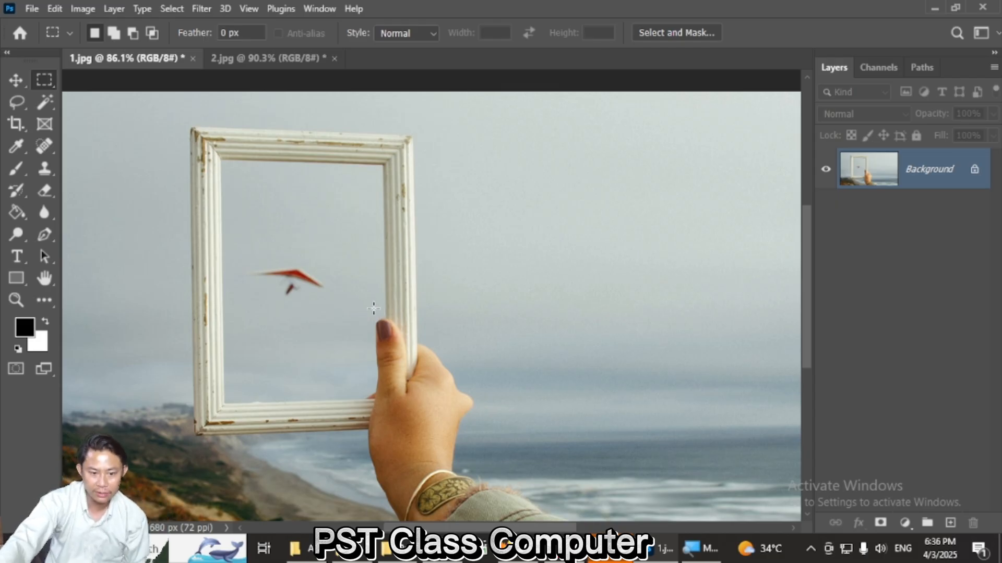
# Paste a rectangular unfeathered copy of the thumb area from 1.jpg into 2.jpg and move it onto the palm beside the lens
pyautogui.moveTo(374, 309); pyautogui.dragTo(441, 401)
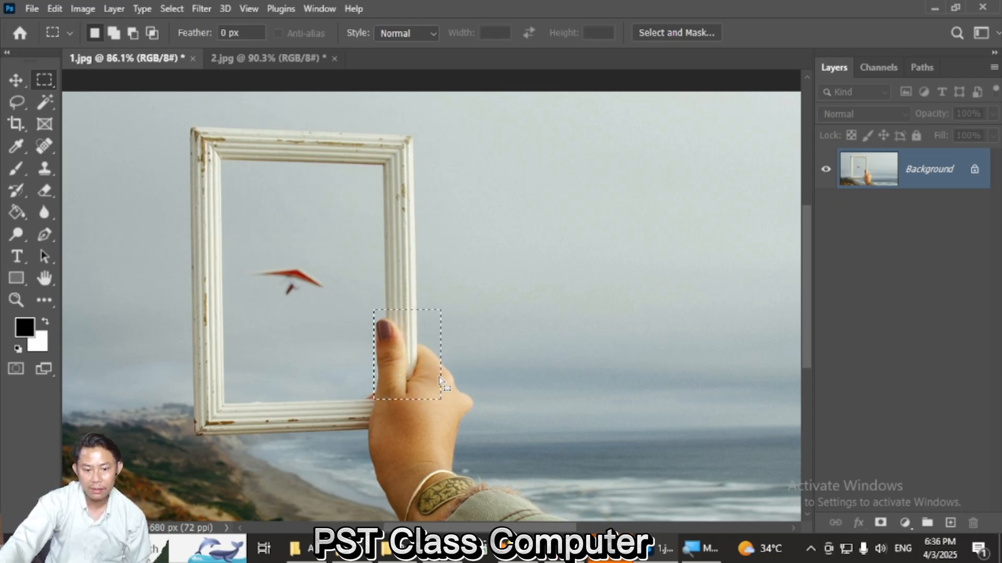
pyautogui.rightClick(411, 337)
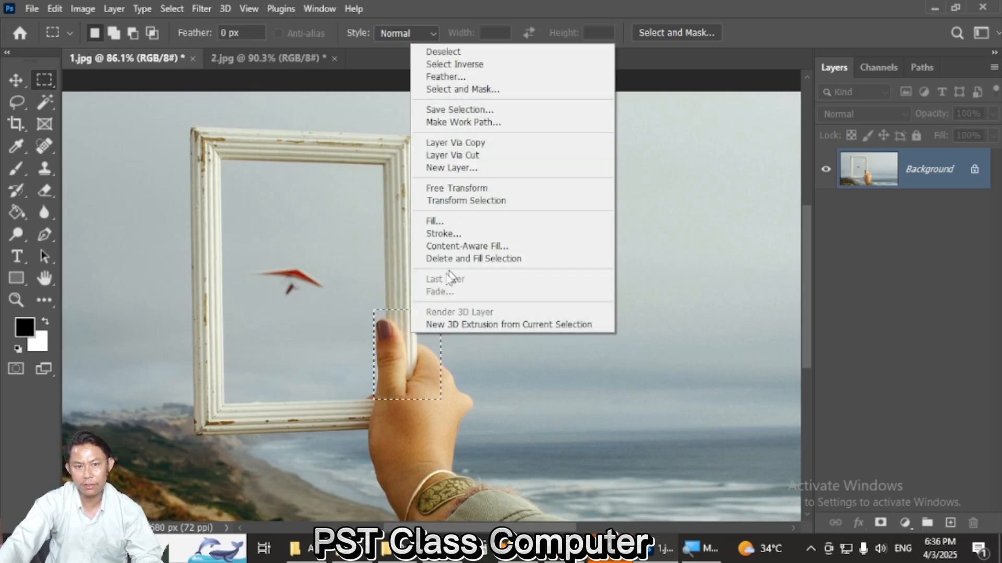
pyautogui.click(435, 349)
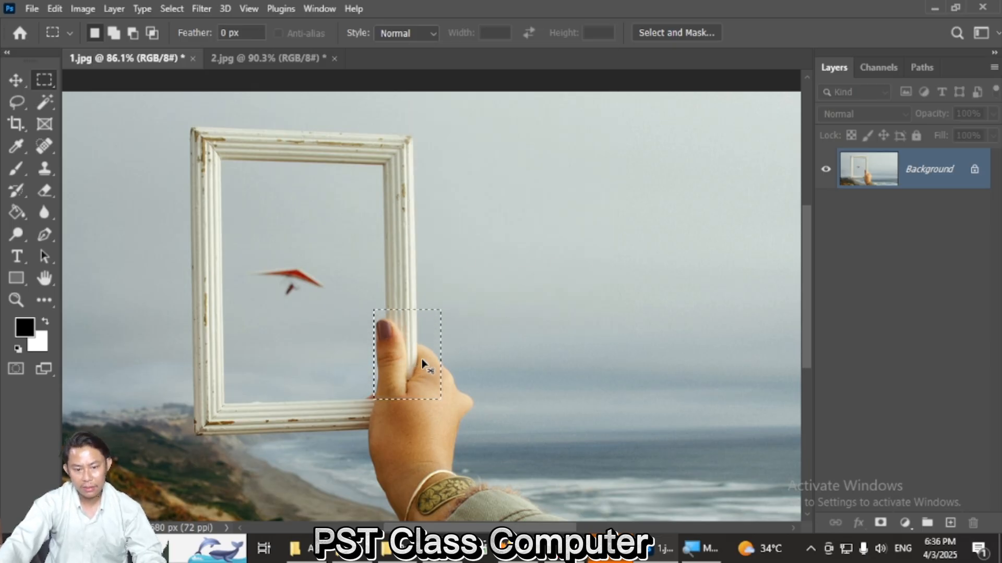
pyautogui.hotkey('ctrl', 'c')
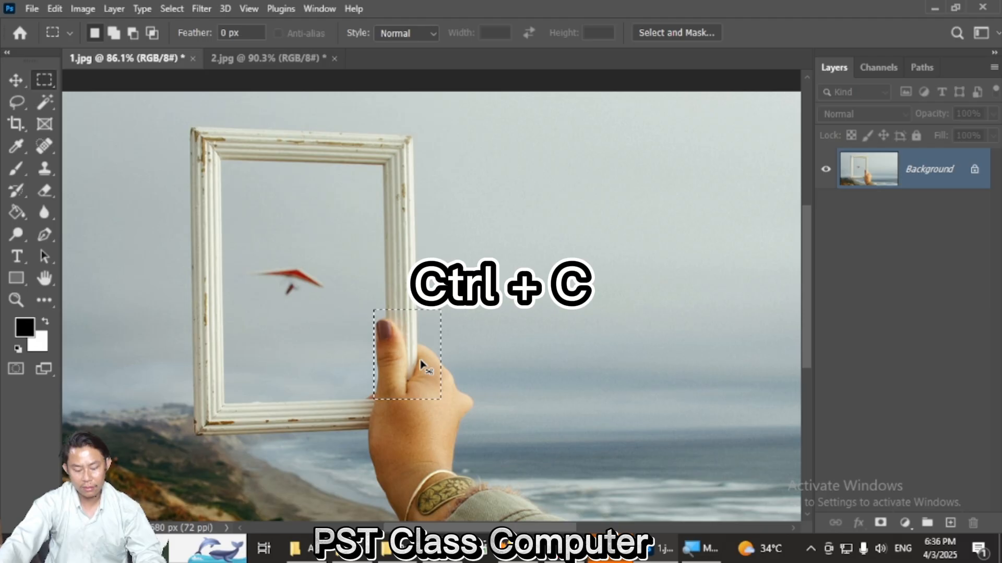
pyautogui.click(223, 65)
pyautogui.hotkey('ctrl', 'v')
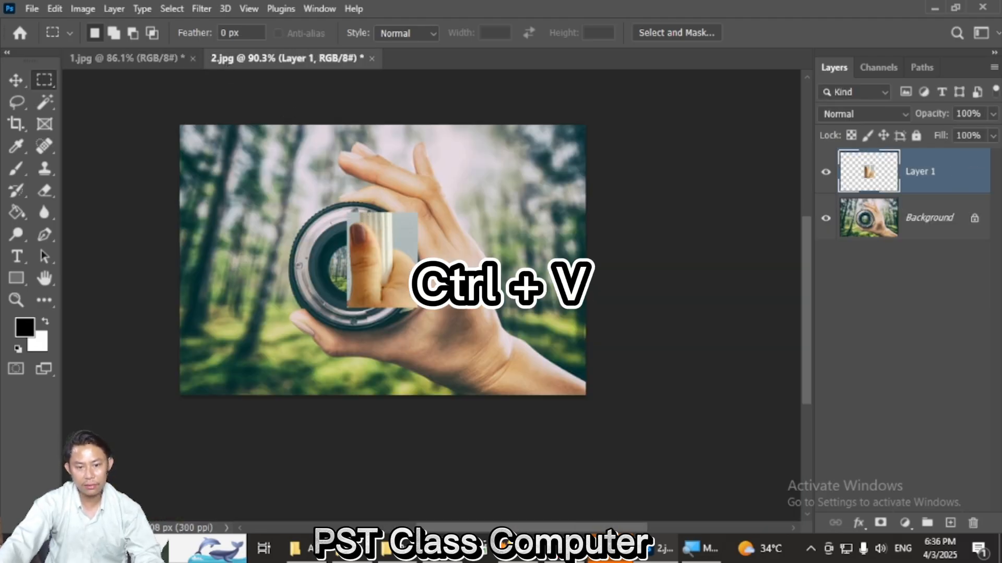
pyautogui.click(16, 79)
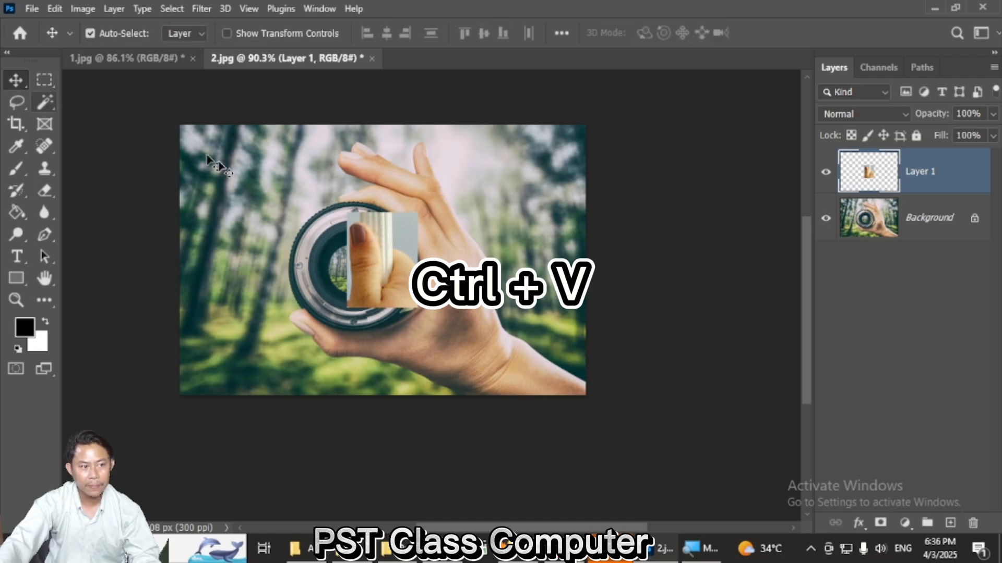
pyautogui.moveTo(370, 271); pyautogui.dragTo(440, 320)
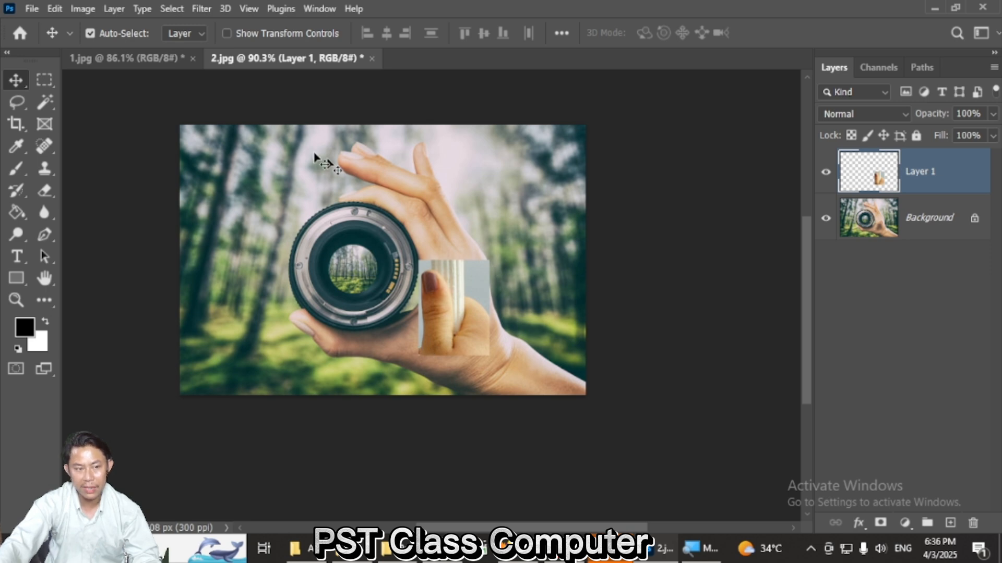
# Return to 1.jpg and set the Rectangular Marquee feather to 2.1 px
pyautogui.click(157, 58)
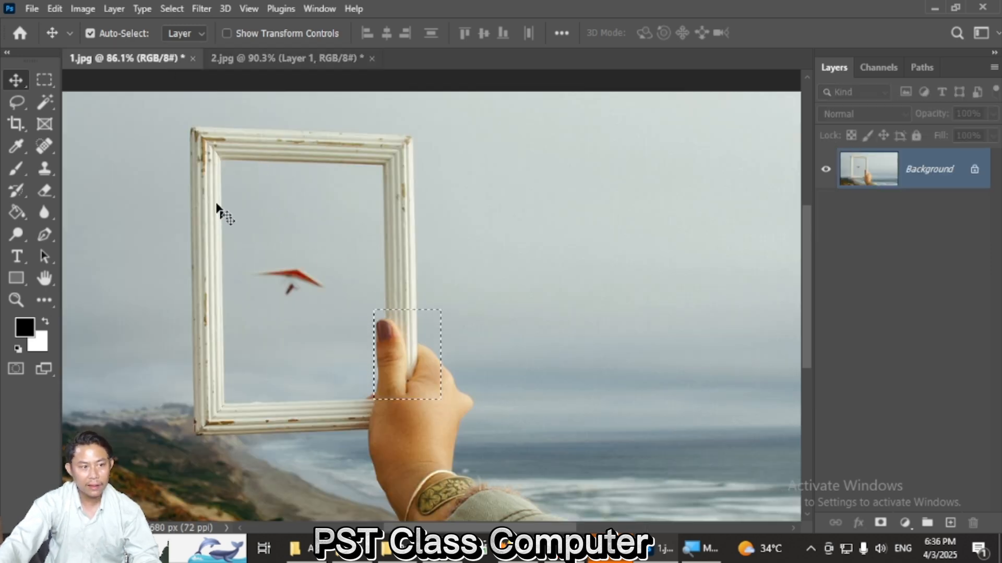
pyautogui.click(45, 80)
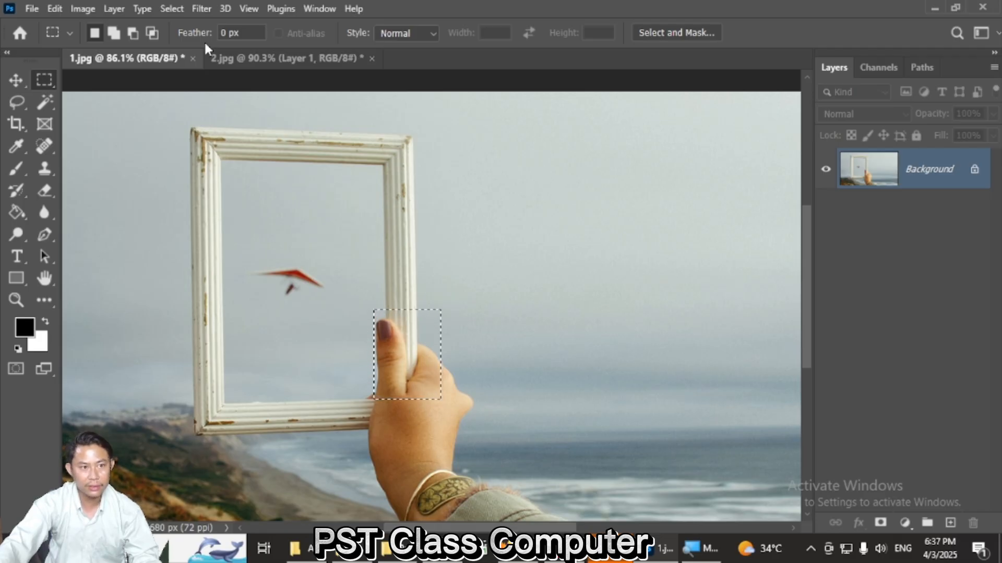
pyautogui.write('1')
pyautogui.press('Return')
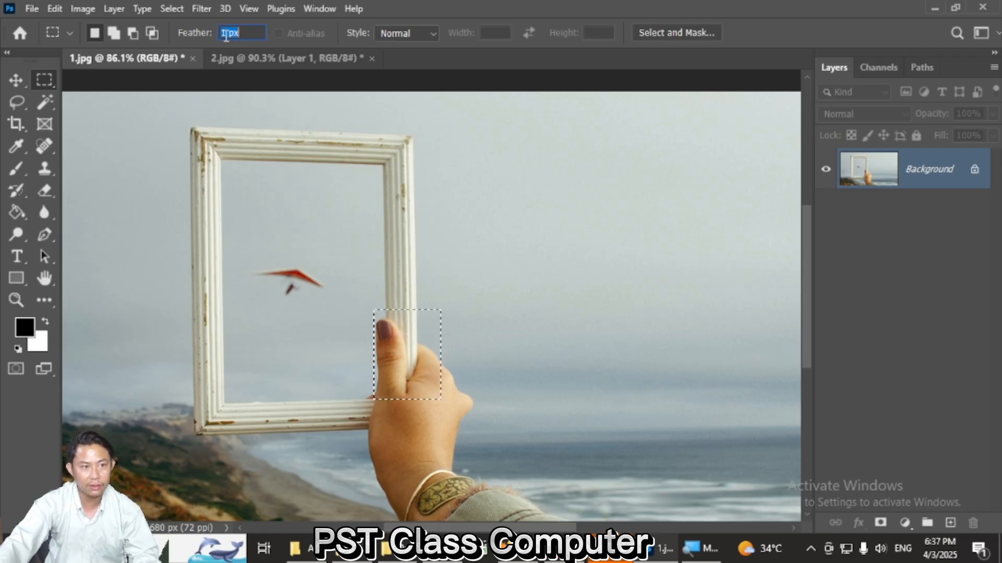
pyautogui.scroll(3, 226, 34)
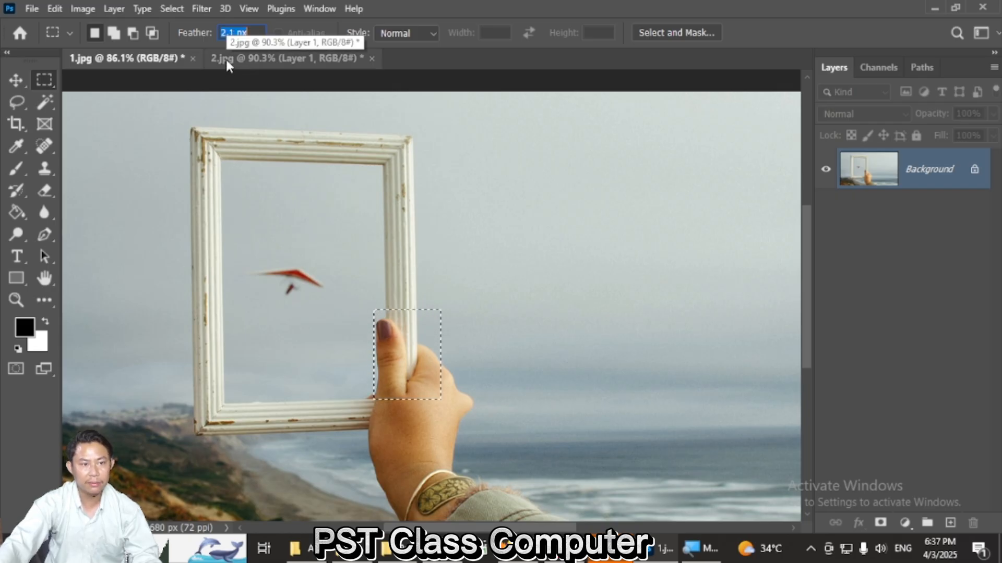
pyautogui.scroll(-1, 225, 66)
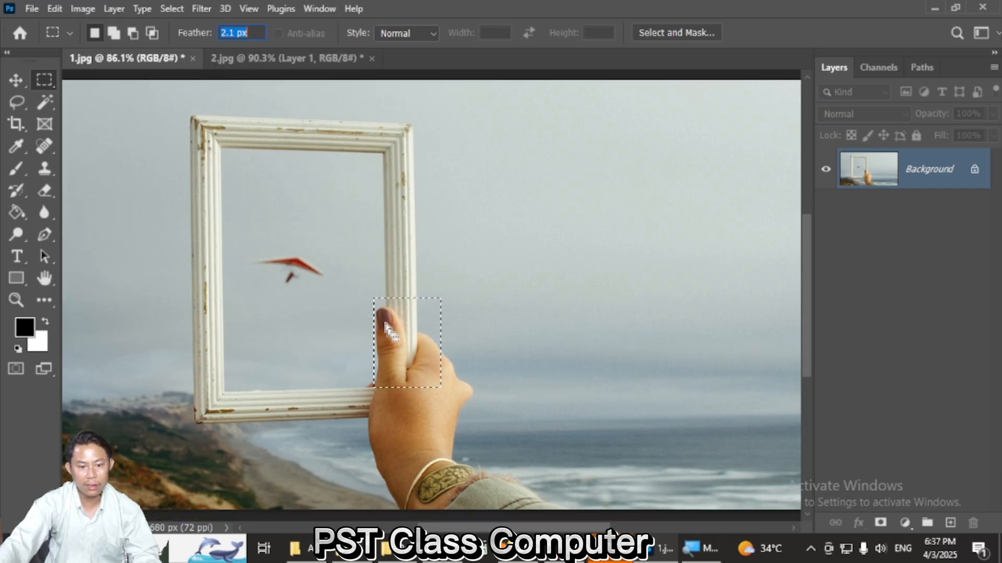
# Paste a feathered rectangular copy of the thumb and surrounding frame from 1.jpg into 2.jpg and move it beside the first pasted copy
pyautogui.moveTo(363, 284); pyautogui.dragTo(456, 402)
pyautogui.hotkey('ctrl', 'c')
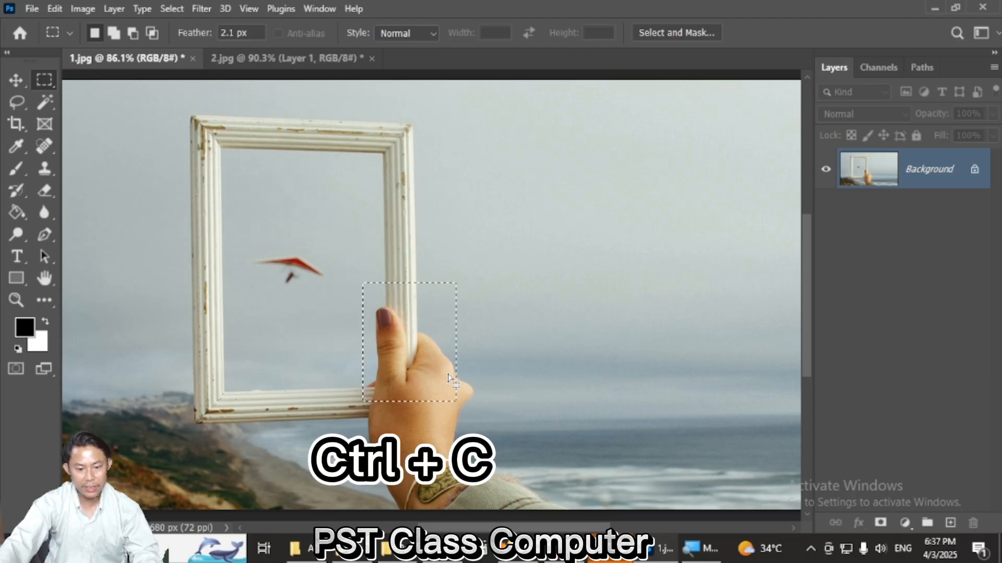
pyautogui.click(256, 59)
pyautogui.hotkey('ctrl', 'v')
pyautogui.hotkey('ctrl', 'v')
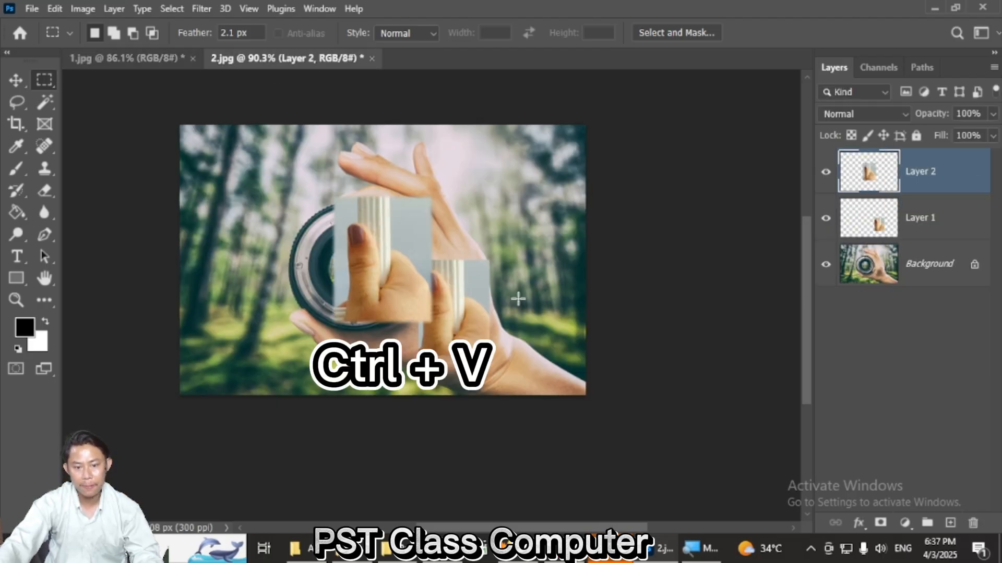
pyautogui.scroll(5, 423, 251)
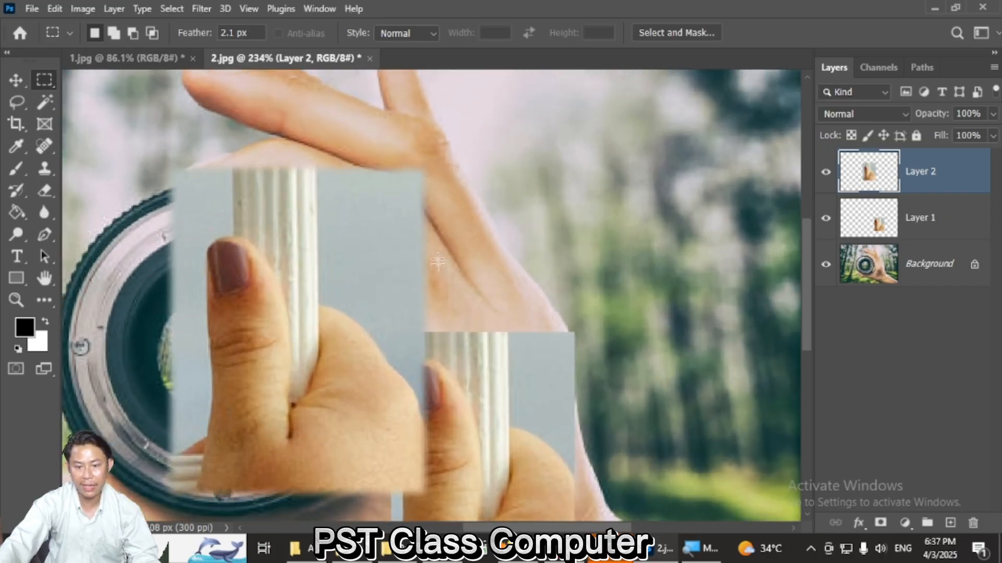
pyautogui.press('v')
pyautogui.moveTo(288, 258); pyautogui.dragTo(728, 316)
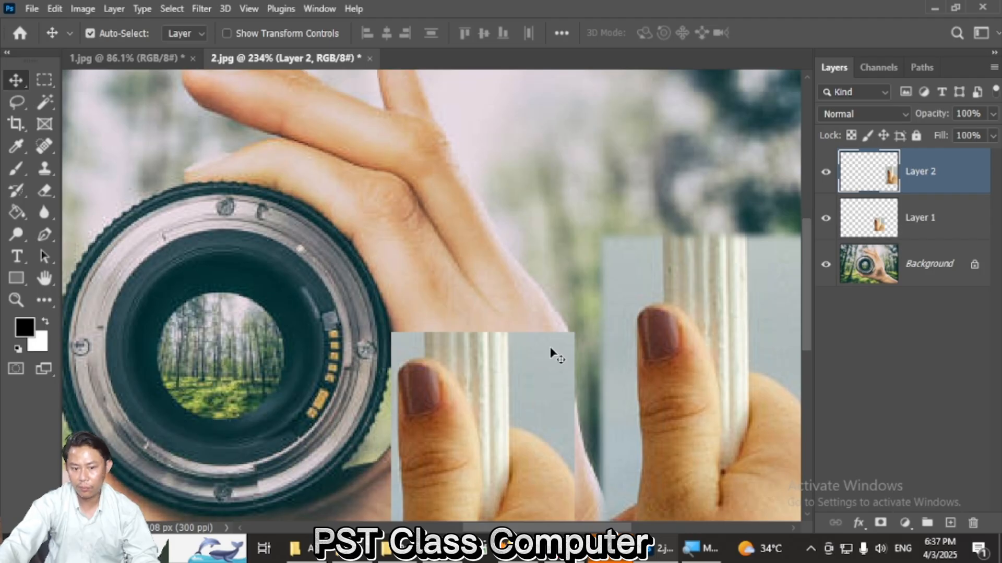
# Go back to 1.jpg and reset the Rectangular Marquee feather to 0 px
pyautogui.click(152, 61)
pyautogui.click(44, 78)
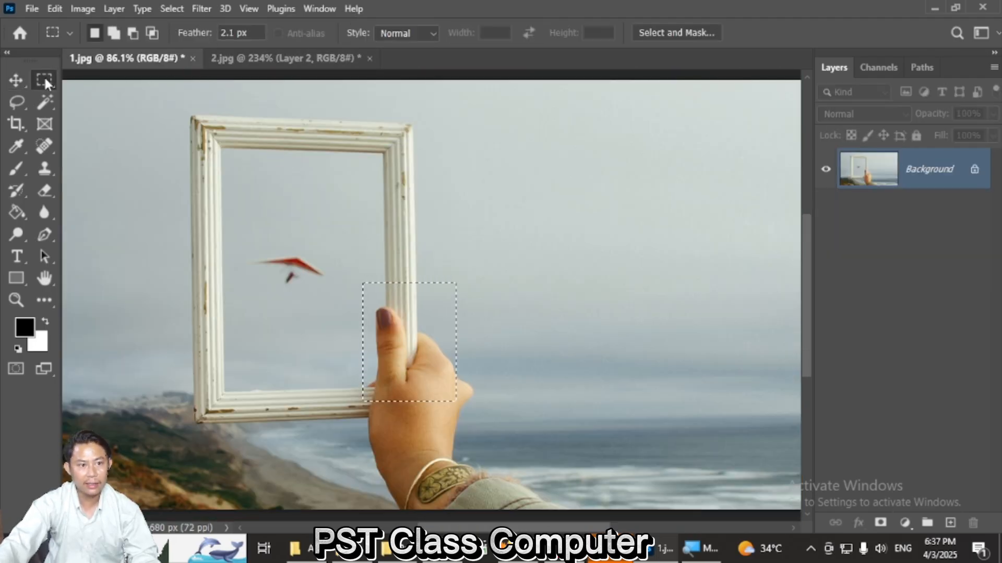
pyautogui.click(230, 32)
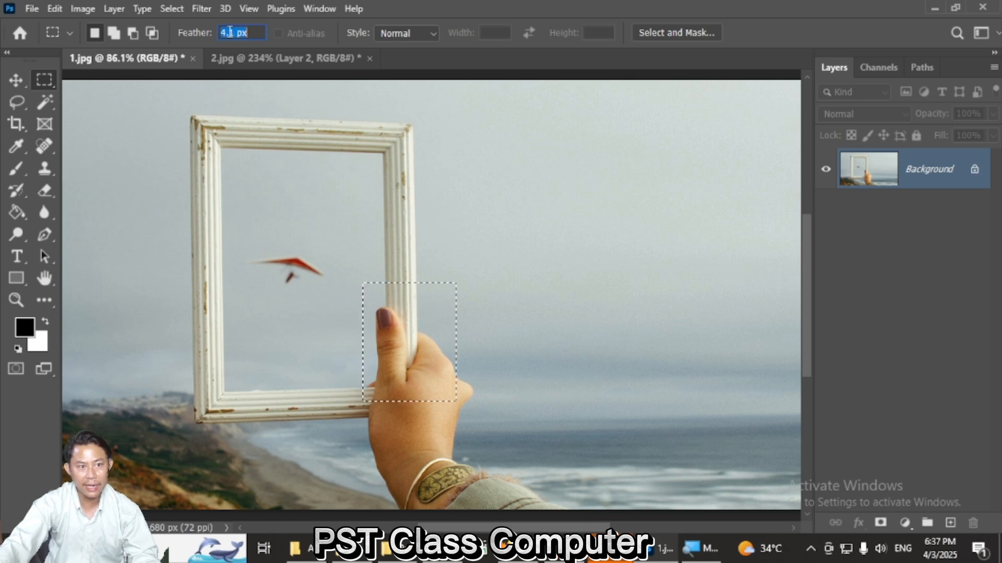
pyautogui.write('0')
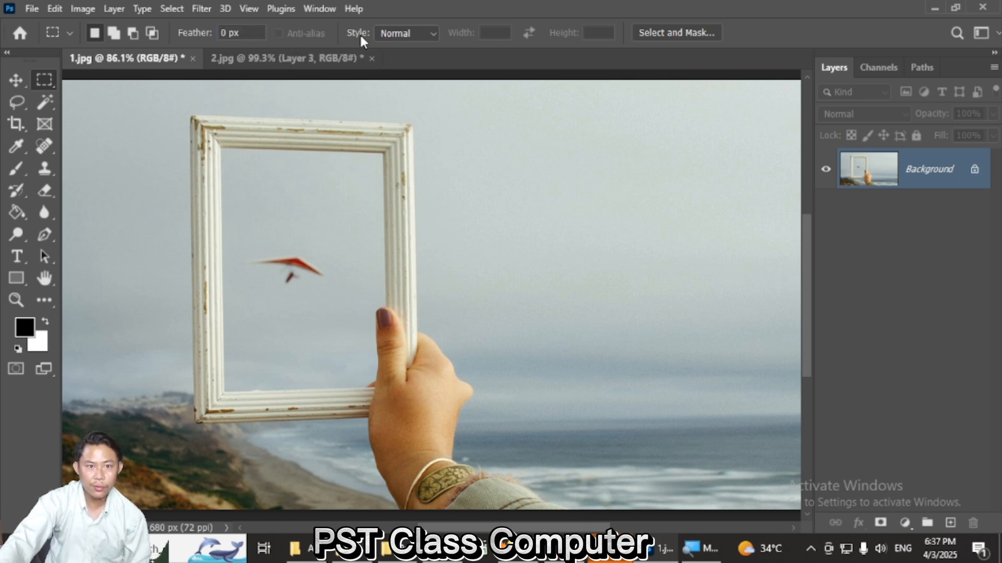
# Set the marquee style to Fixed Ratio at 1 by 1 and draw several square selections over the image, ending beside the frame's upper edge
pyautogui.click(406, 31)
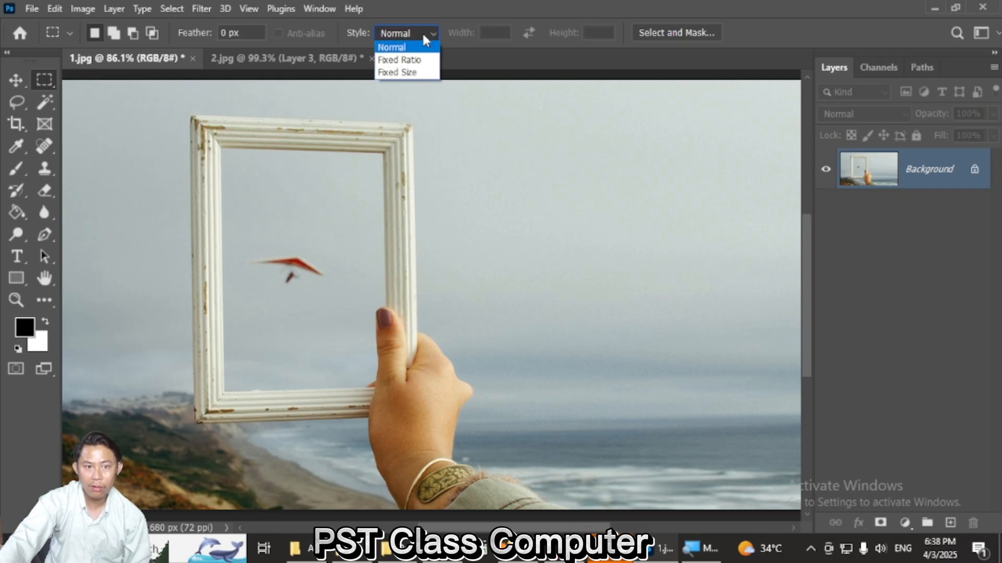
pyautogui.click(427, 61)
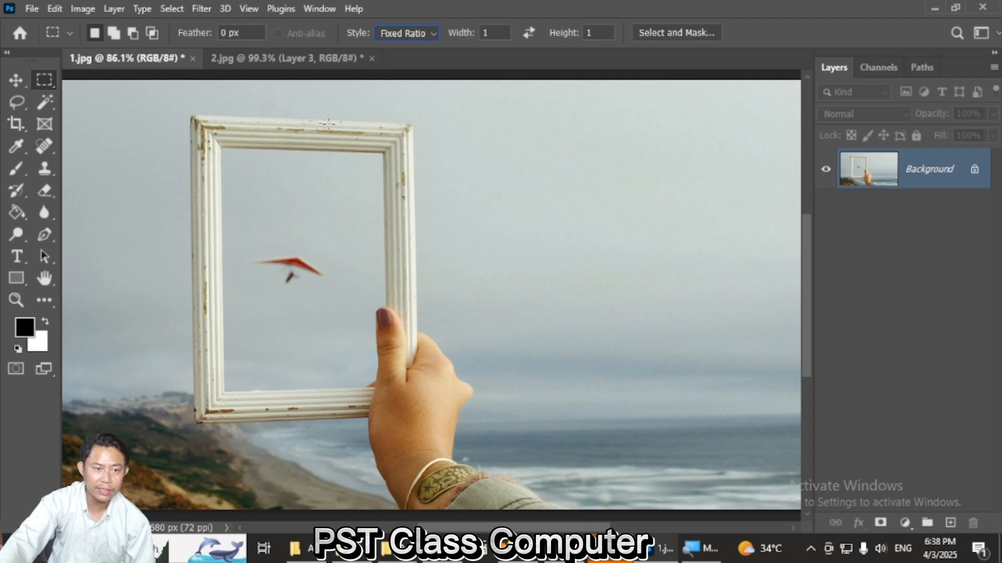
pyautogui.moveTo(425, 133); pyautogui.dragTo(582, 317)
pyautogui.moveTo(261, 197); pyautogui.dragTo(363, 360)
pyautogui.moveTo(164, 306); pyautogui.dragTo(600, 448)
pyautogui.moveTo(357, 122); pyautogui.dragTo(771, 380)
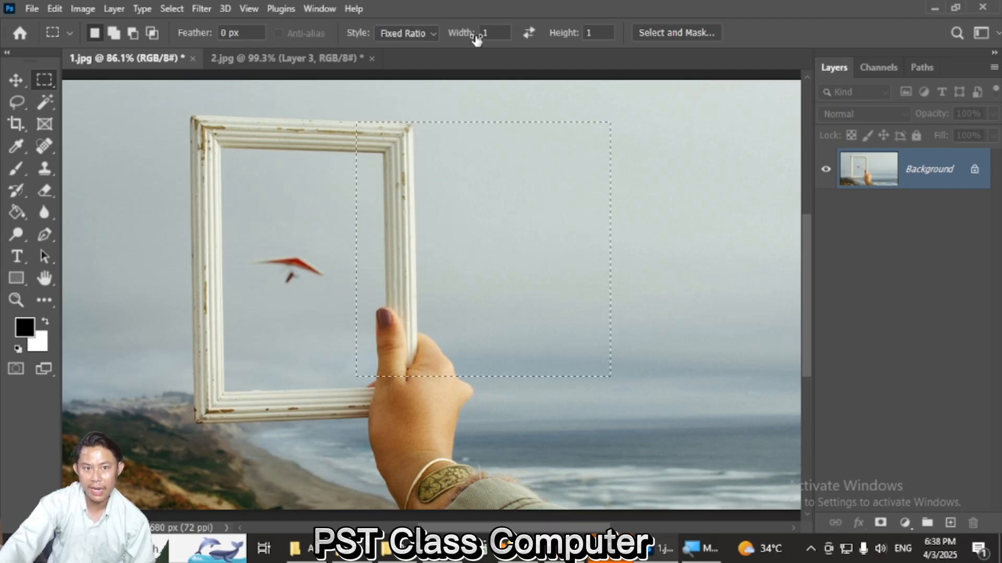
# Set the Rectangular Marquee style to Fixed Size at 1080 by 1080 px and place a selection over the image
pyautogui.click(428, 32)
pyautogui.click(402, 46)
pyautogui.moveTo(203, 118); pyautogui.dragTo(489, 391)
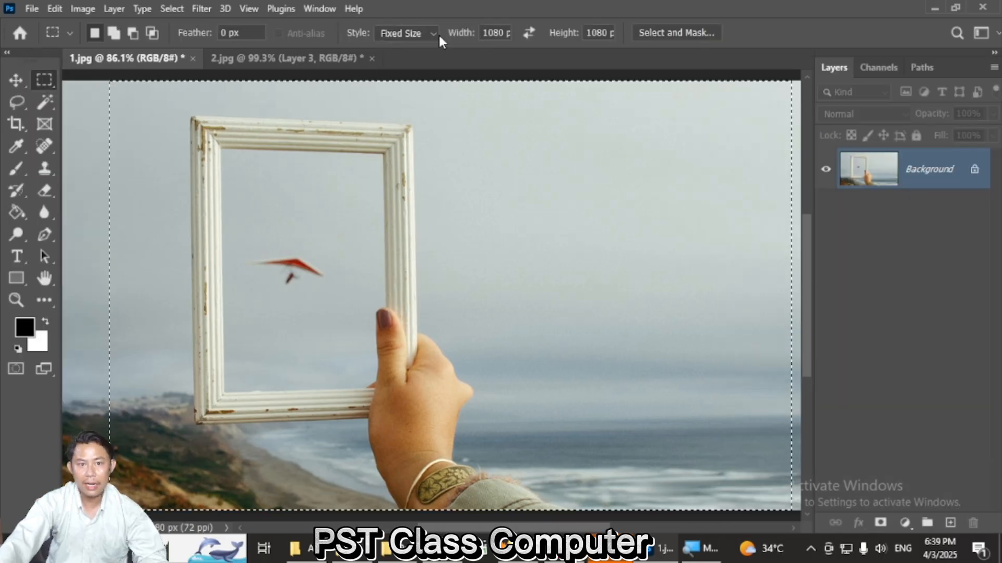
# Return the marquee style to Normal, undo the fixed-size selection and draw a rectangular selection around the white picture frame
pyautogui.click(428, 34)
pyautogui.click(417, 46)
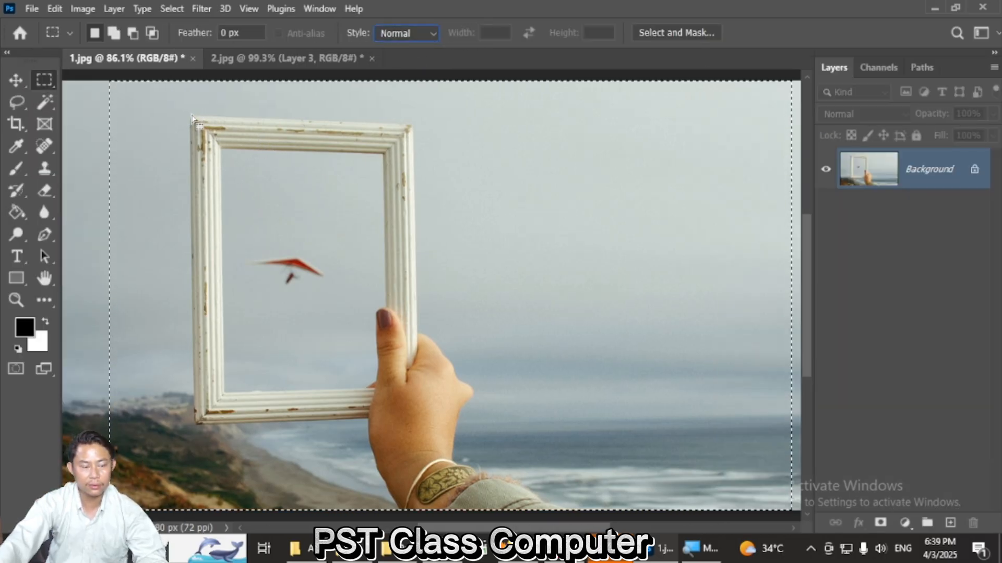
pyautogui.hotkey('ctrl', 'z')
pyautogui.moveTo(187, 118); pyautogui.dragTo(417, 417)
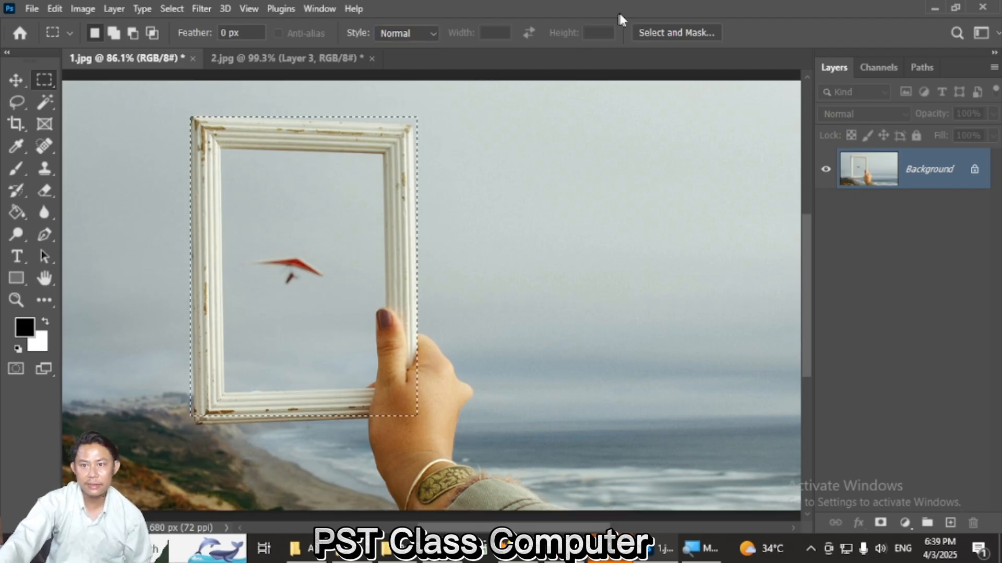
# Open Select and Mask for the frame selection, view the refinement options and accept them with the edge detection radius at 0 px
pyautogui.click(659, 32)
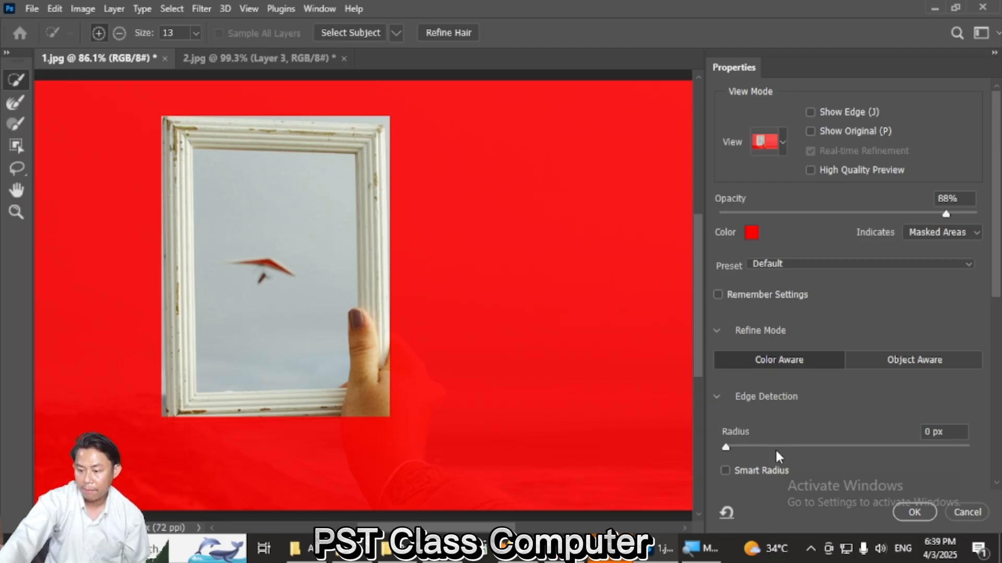
pyautogui.scroll(-1, 778, 457)
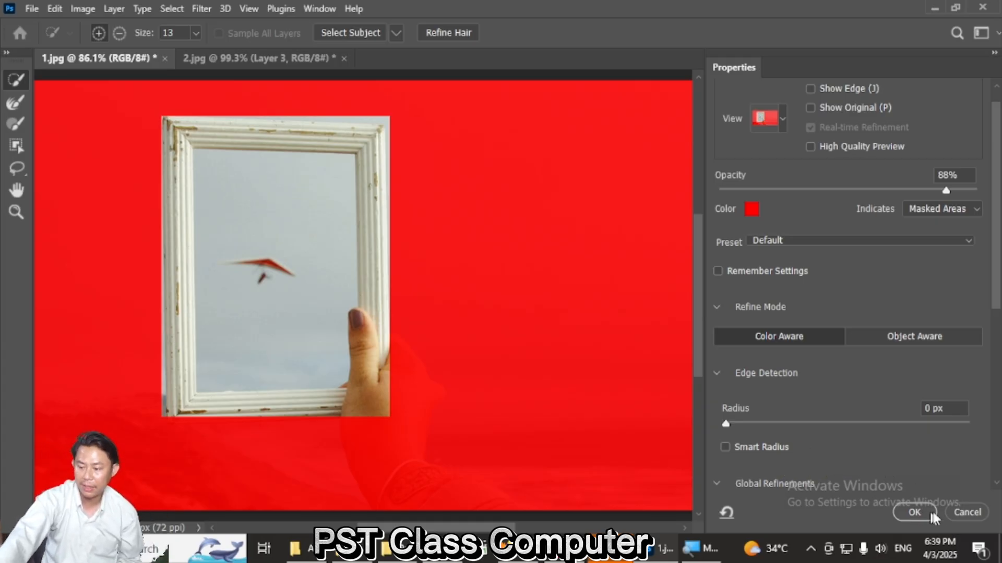
pyautogui.click(914, 512)
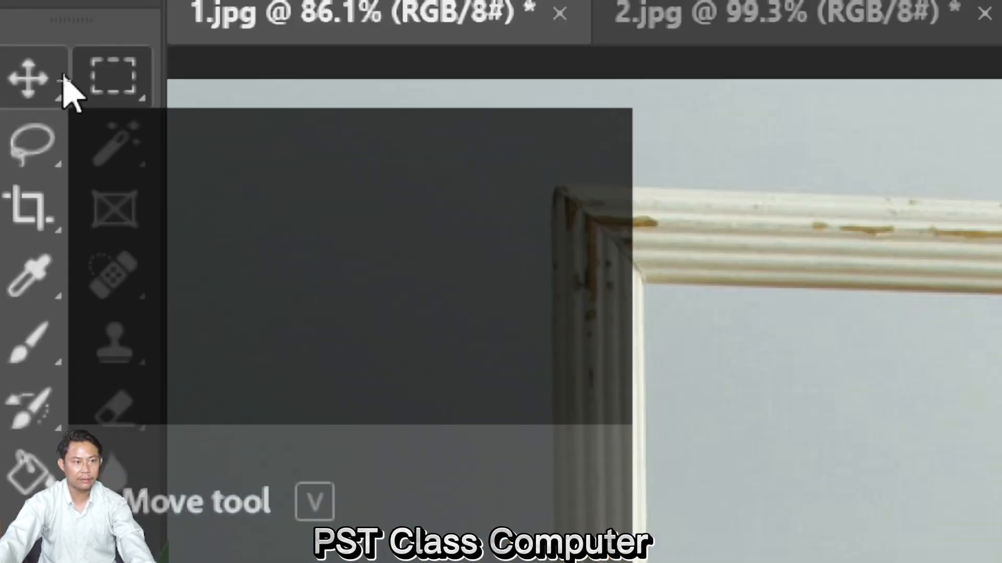
# Choose the Elliptical Marquee tool and switch to the 2.jpg document
pyautogui.rightClick(45, 82)
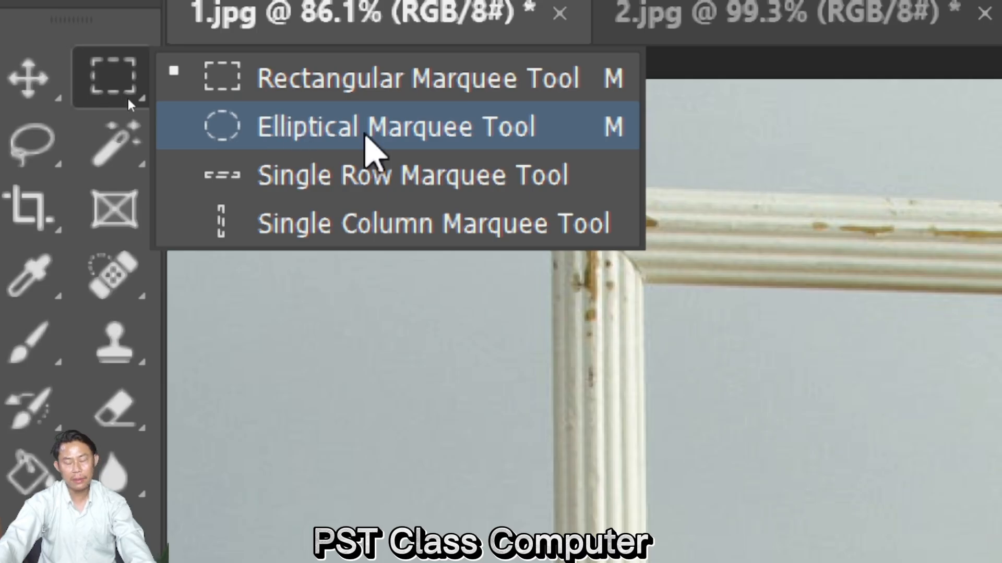
pyautogui.click(397, 138)
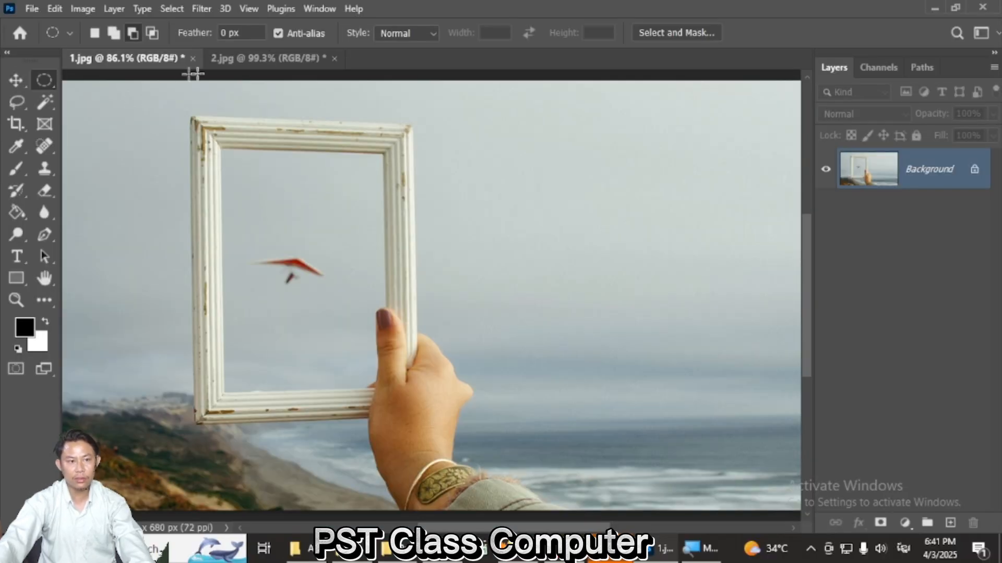
pyautogui.click(237, 65)
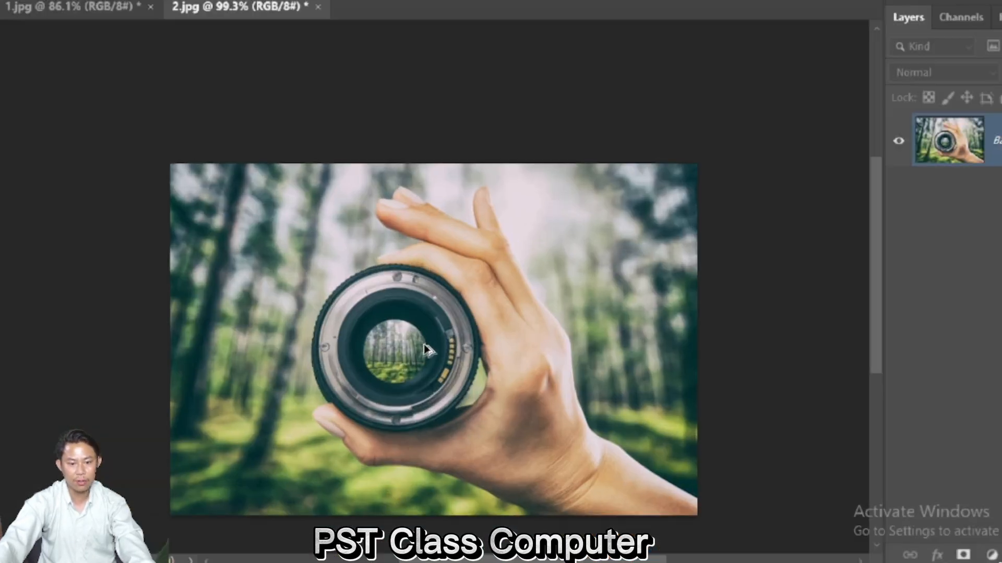
# Try drawing elliptical selections over the forest view inside the lens opening, clearing each attempt
pyautogui.moveTo(407, 342); pyautogui.dragTo(339, 413)
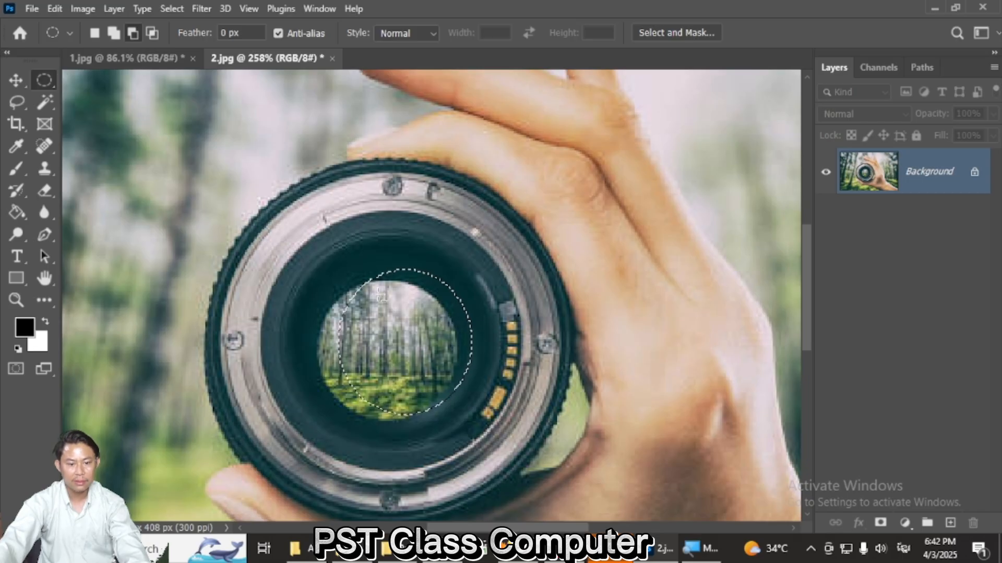
pyautogui.click(328, 311)
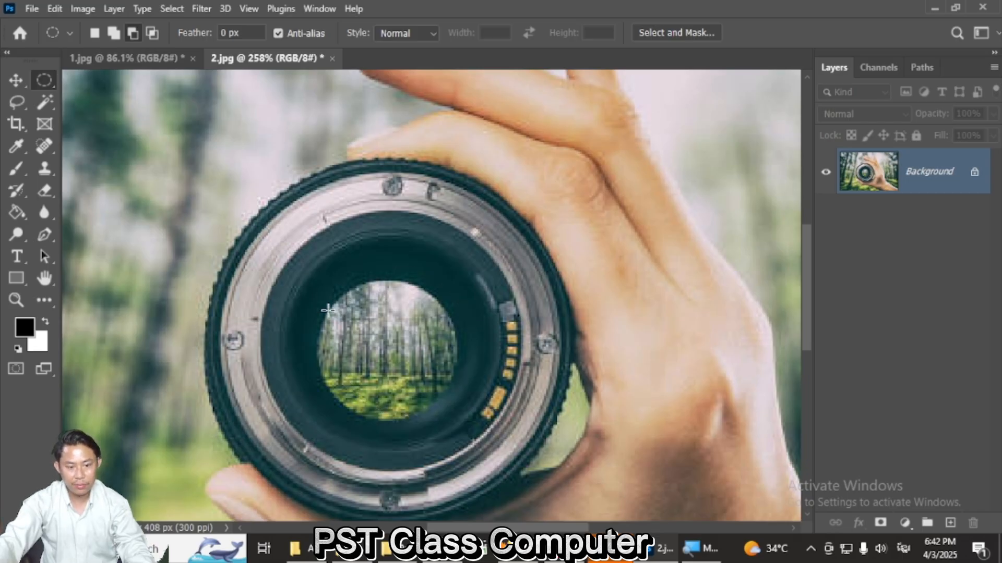
pyautogui.moveTo(328, 310); pyautogui.dragTo(374, 409)
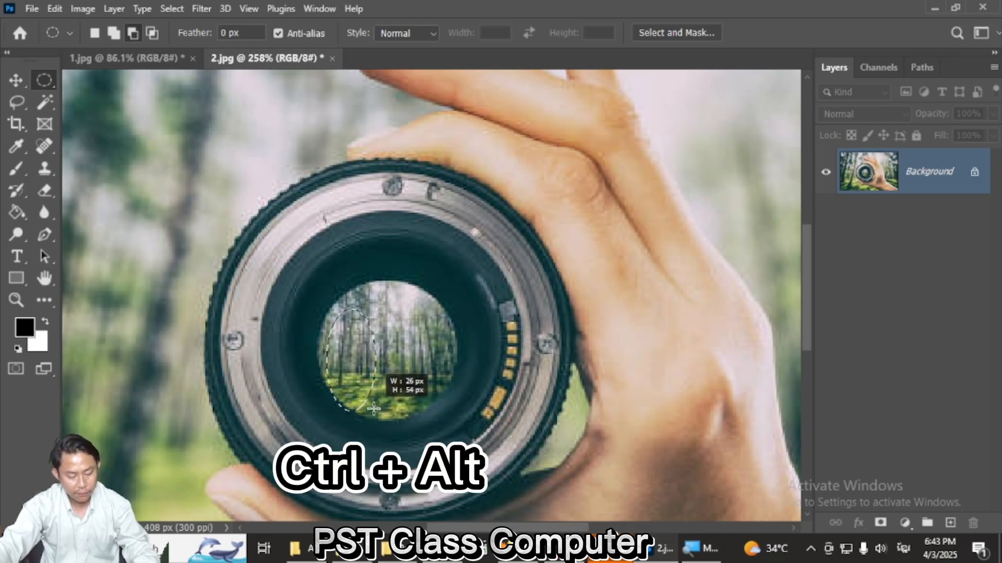
pyautogui.moveTo(373, 409); pyautogui.dragTo(330, 313)
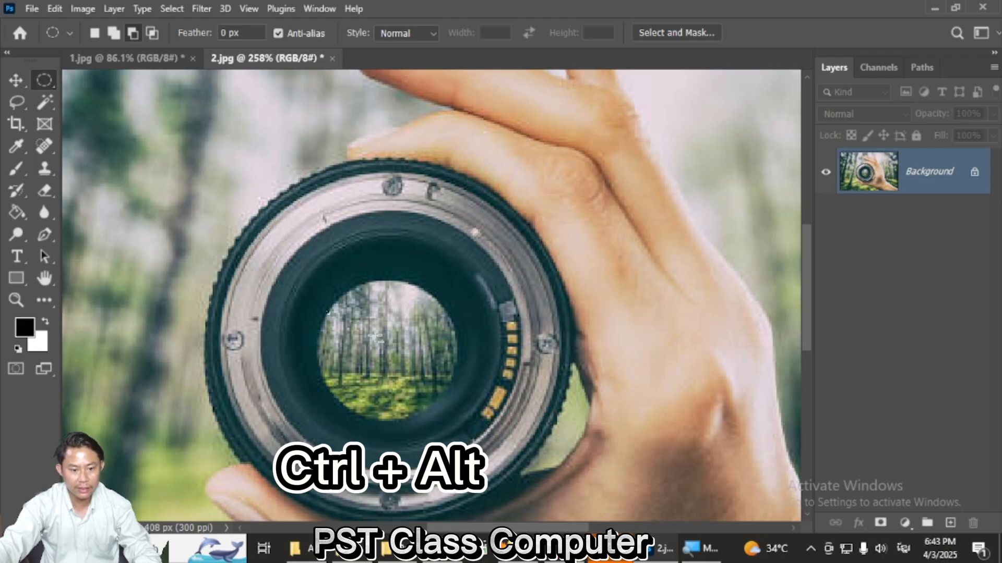
# Set the marquee to New Selection mode and draw a circular selection outward from the lens opening's centre to its edge
pyautogui.click(99, 32)
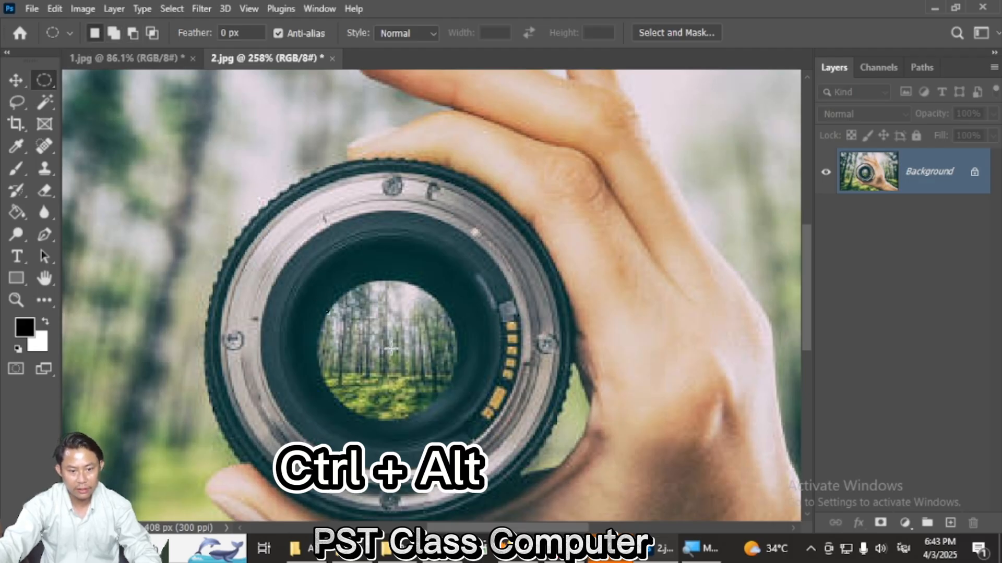
pyautogui.moveTo(385, 348)
pyautogui.mouseDown()
pyautogui.moveTo(412, 389)
pyautogui.moveTo(460, 413)
pyautogui.moveTo(501, 318)
pyautogui.moveTo(428, 201)
pyautogui.moveTo(313, 308)
pyautogui.moveTo(358, 371)
pyautogui.moveTo(295, 269)
pyautogui.moveTo(331, 219)
pyautogui.moveTo(308, 276)
pyautogui.moveTo(319, 276)
pyautogui.mouseUp()
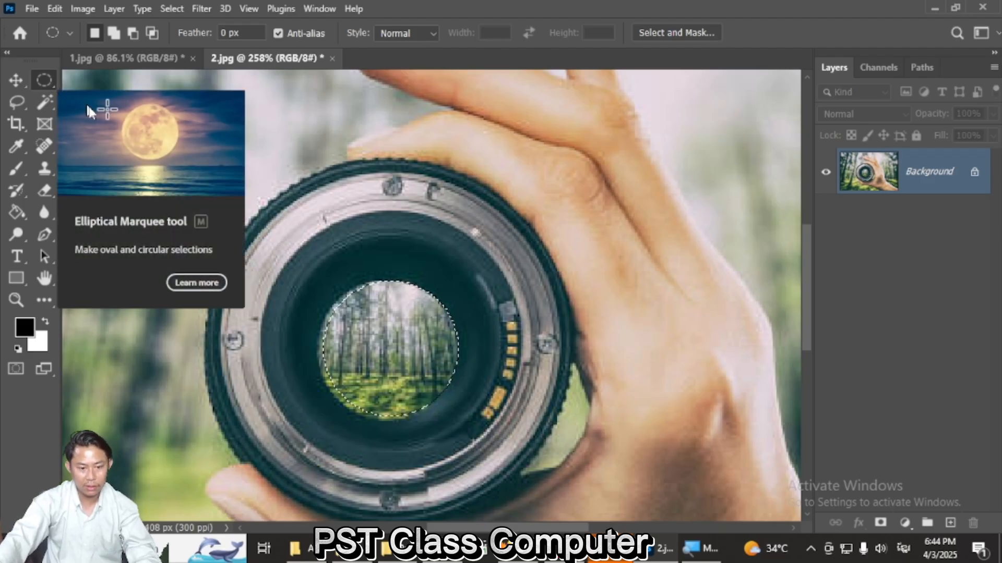
# With the Single Row Marquee tool, add six horizontal row selections across the lens at different heights to the circular selection
pyautogui.click(85, 113)
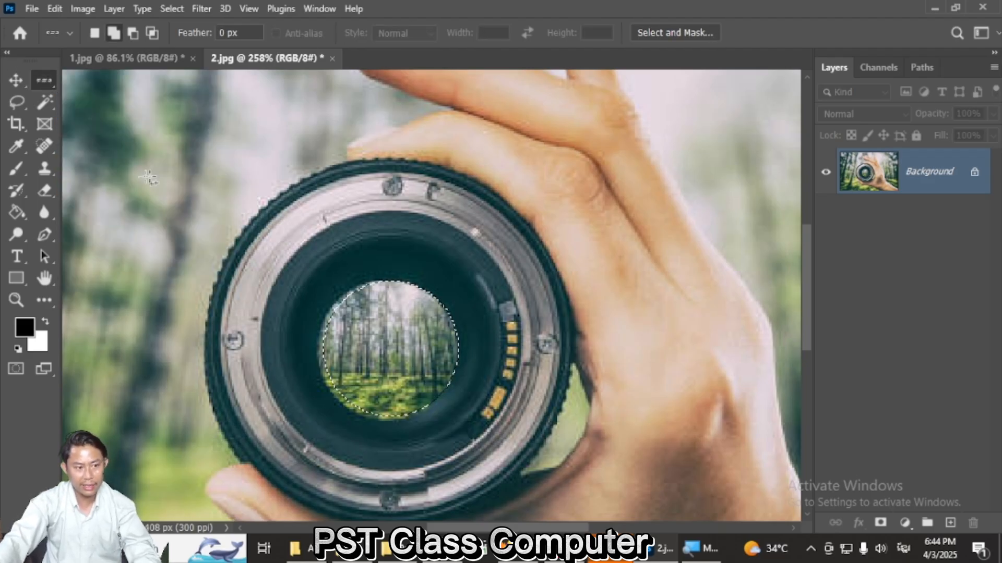
pyautogui.moveTo(149, 178); pyautogui.dragTo(798, 191)
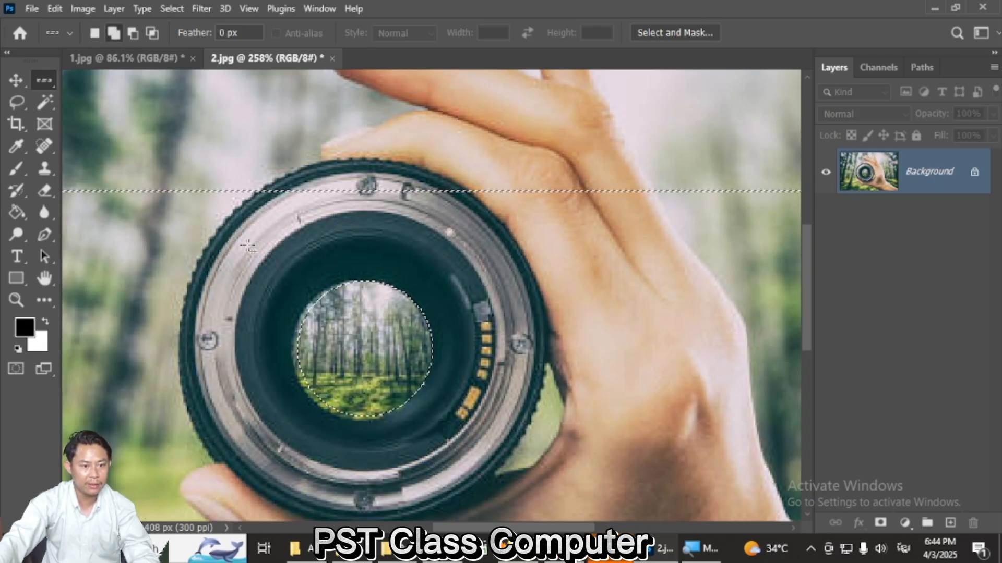
pyautogui.moveTo(79, 246); pyautogui.dragTo(391, 280)
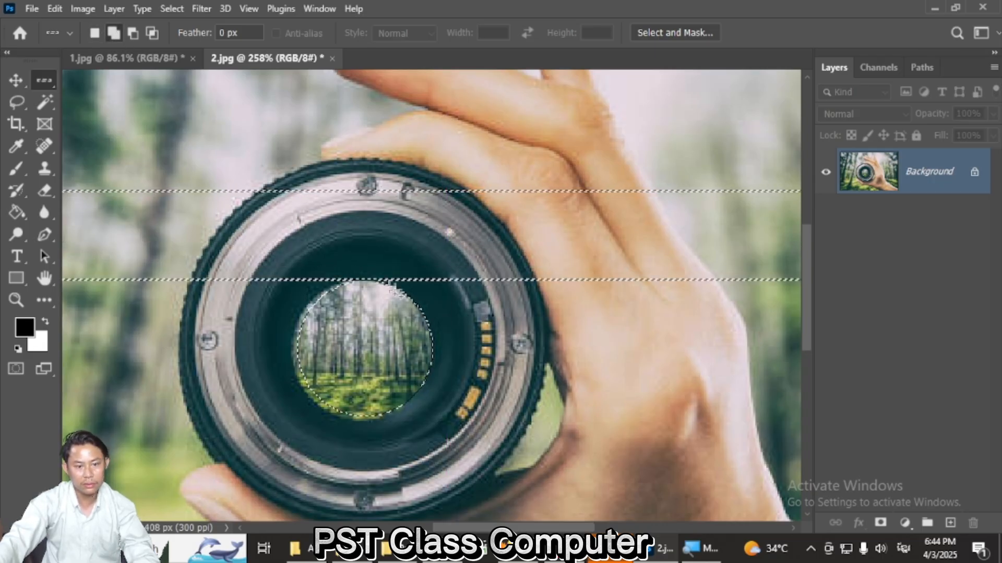
pyautogui.click(317, 238)
pyautogui.moveTo(245, 337); pyautogui.dragTo(206, 338)
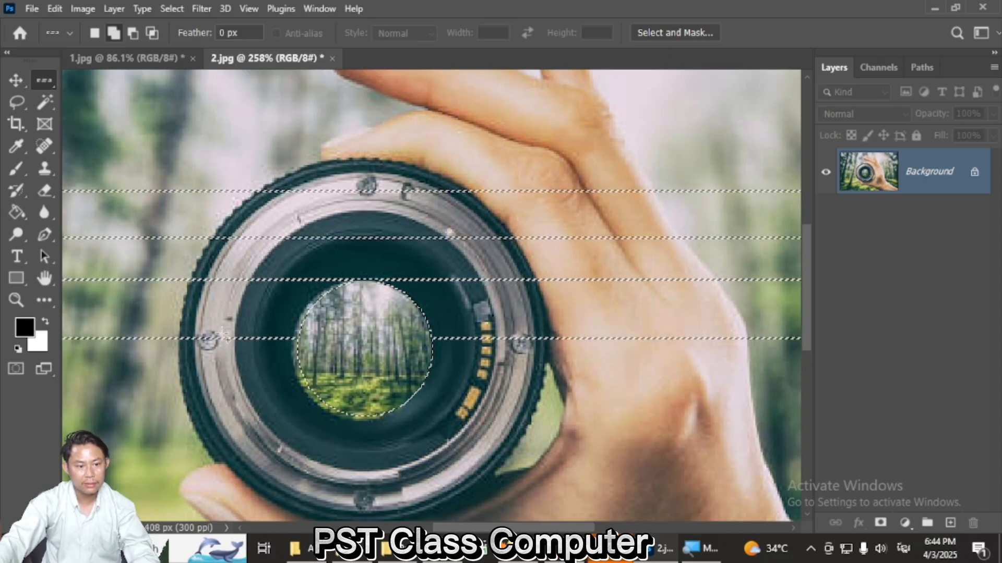
pyautogui.click(226, 312)
pyautogui.click(233, 384)
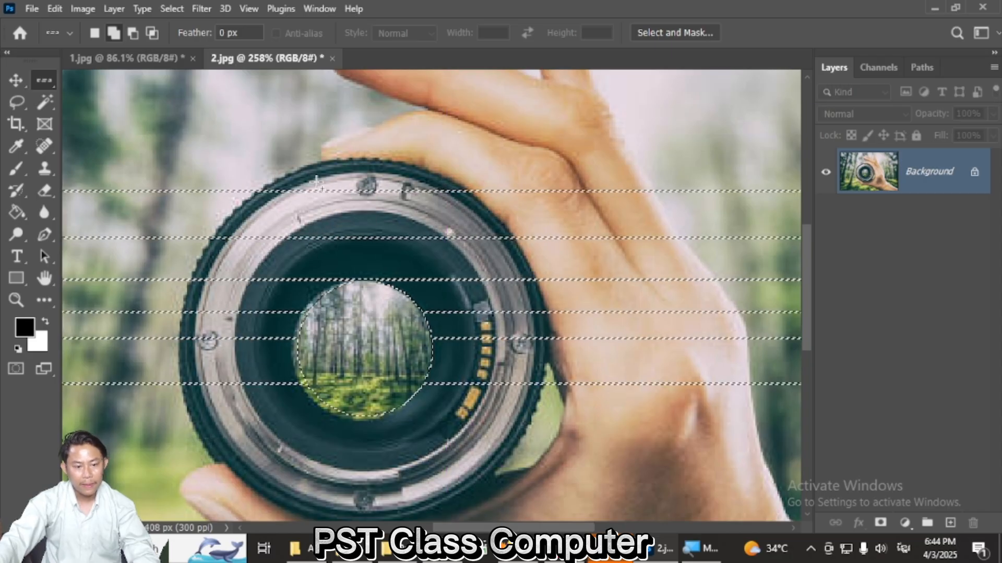
# With the Single Column Marquee tool, add five vertical column selections across the lens and hand, crossing the row selections
pyautogui.rightClick(52, 82)
pyautogui.click(131, 128)
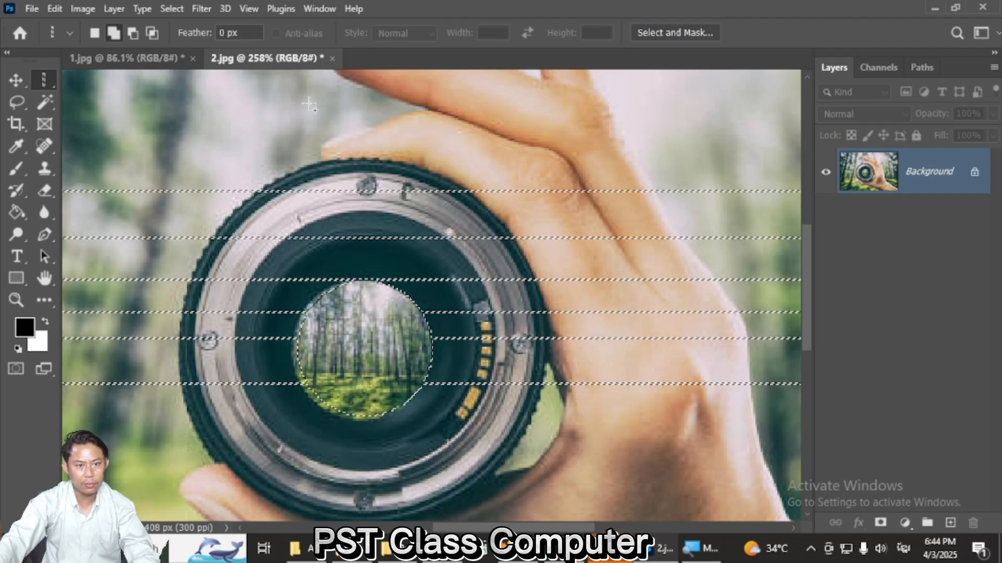
pyautogui.click(331, 100)
pyautogui.click(423, 110)
pyautogui.click(508, 115)
pyautogui.click(604, 120)
pyautogui.click(269, 124)
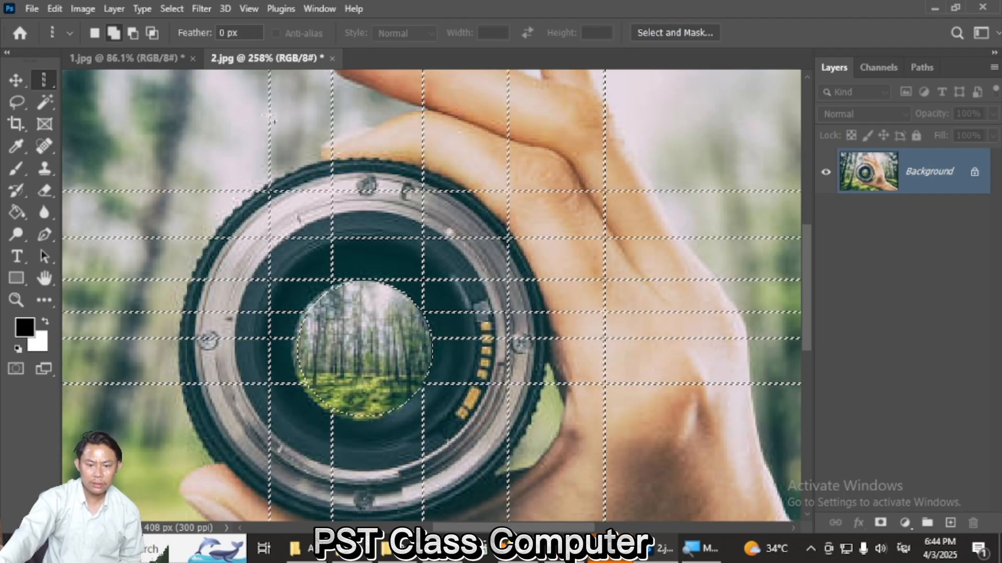
pyautogui.scroll(-5, 198, 146)
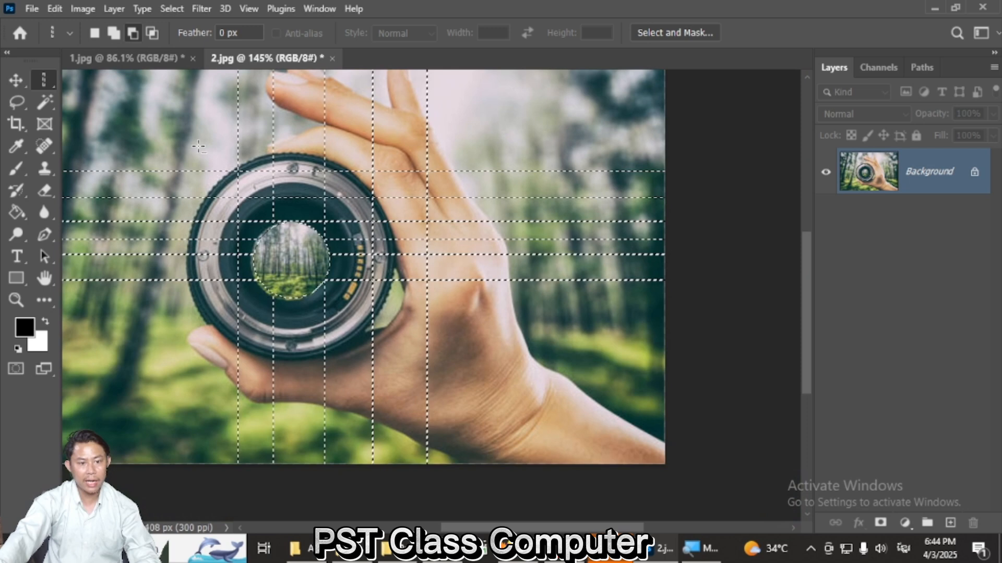
pyautogui.moveTo(509, 528); pyautogui.dragTo(484, 529)
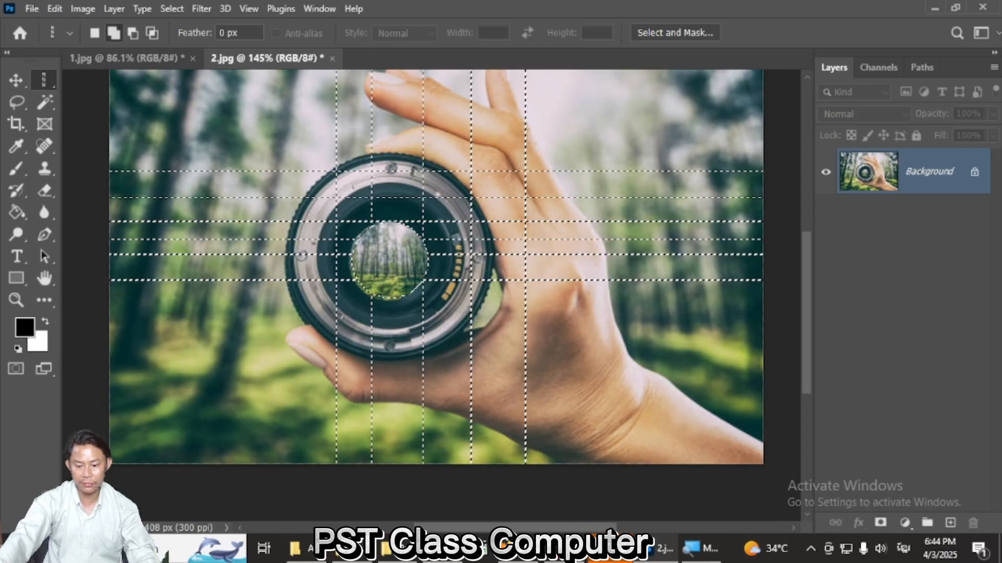